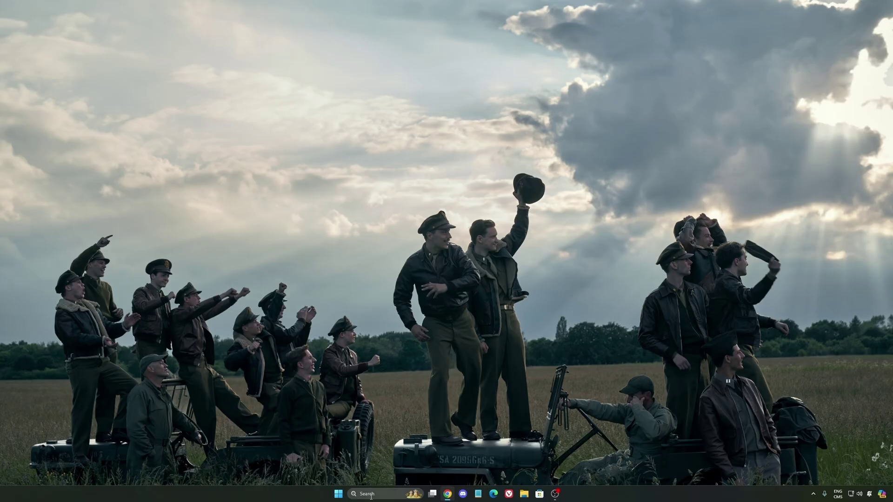
Launch Settings via search 'seti' and reach Gaming > Game Bar, where controller access is Off.
click(371, 494)
text(seti)
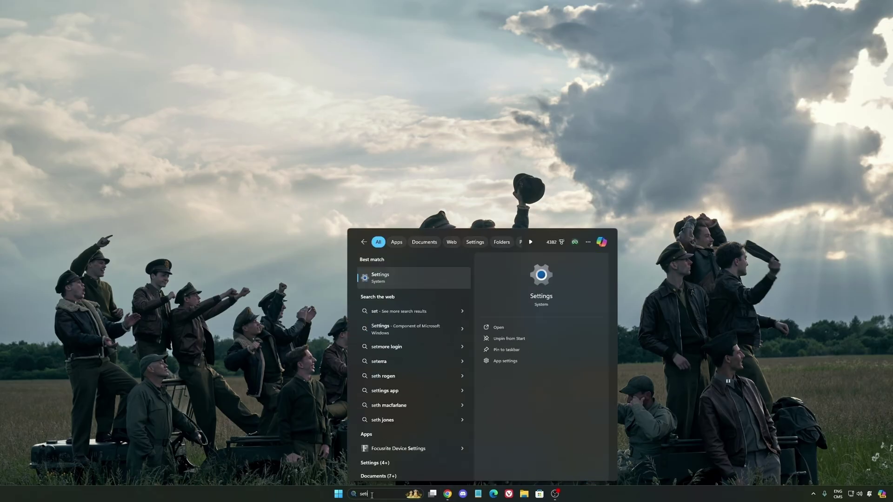
key(Return)
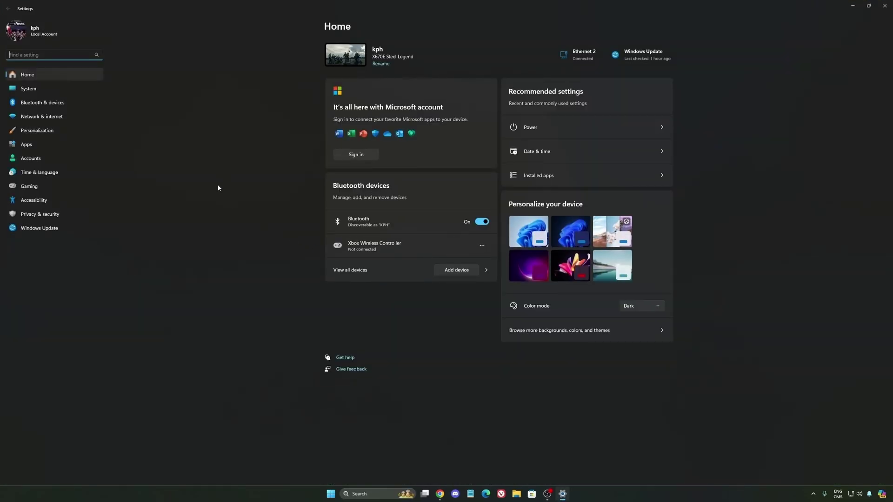
click(46, 185)
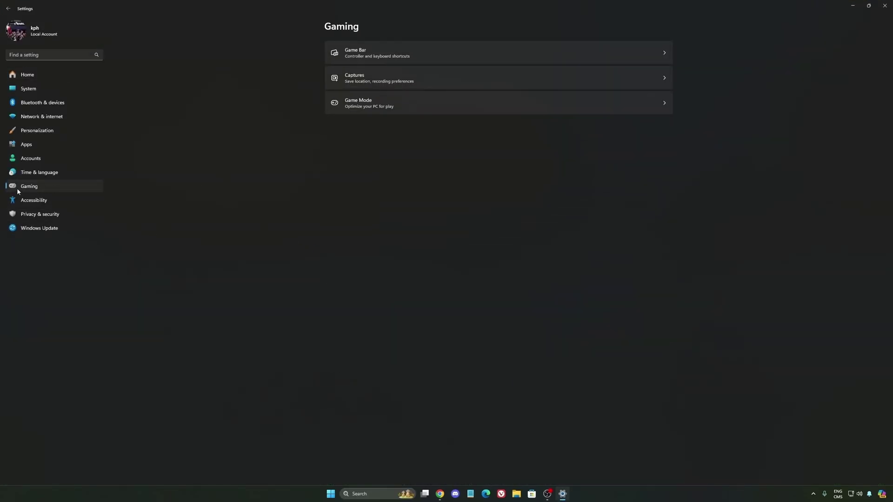
click(366, 50)
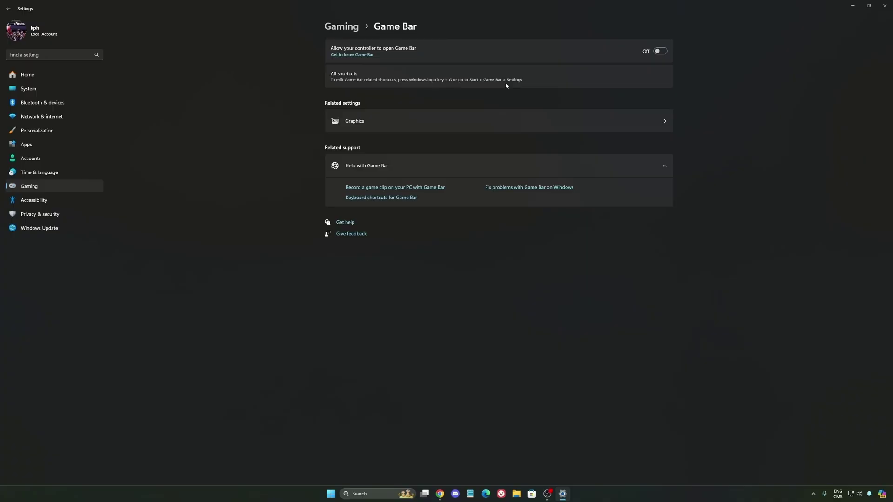
Confirm hardware-accelerated GPU scheduling and Auto HDR are on in default graphics settings, then return to Gaming.
click(418, 122)
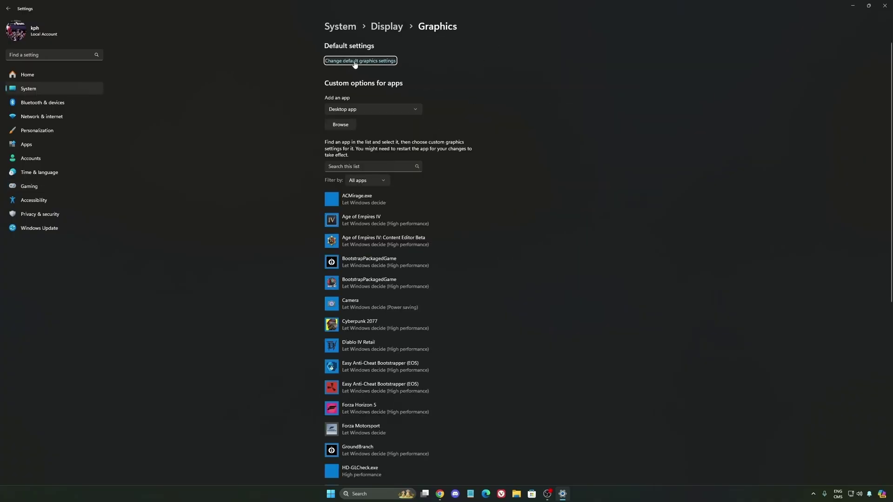
click(355, 62)
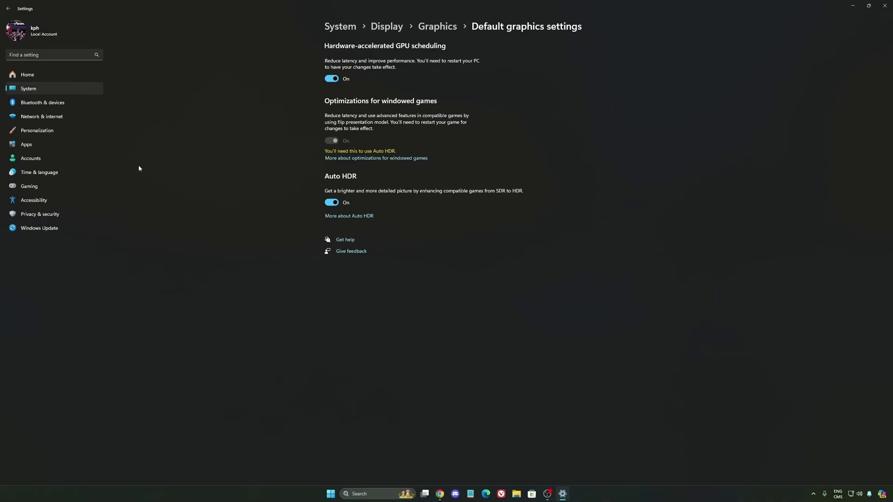
click(46, 185)
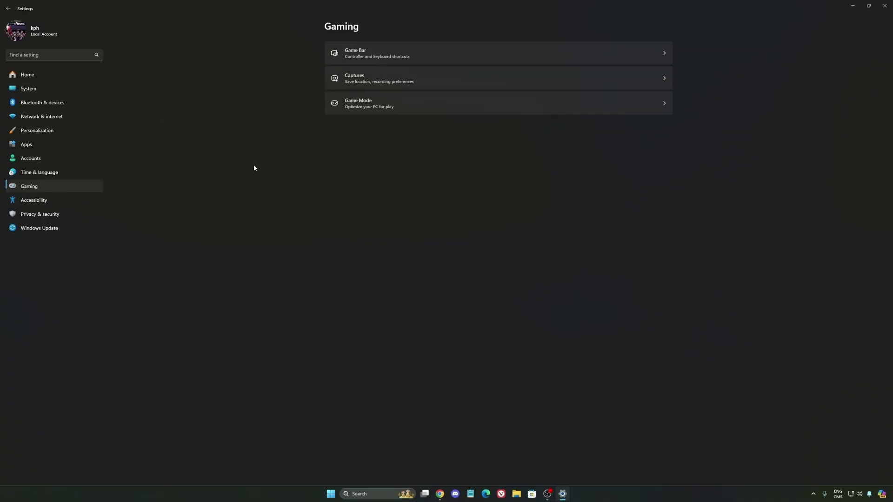
Review the Captures preferences and confirm Game Mode is on, then go to System.
click(444, 87)
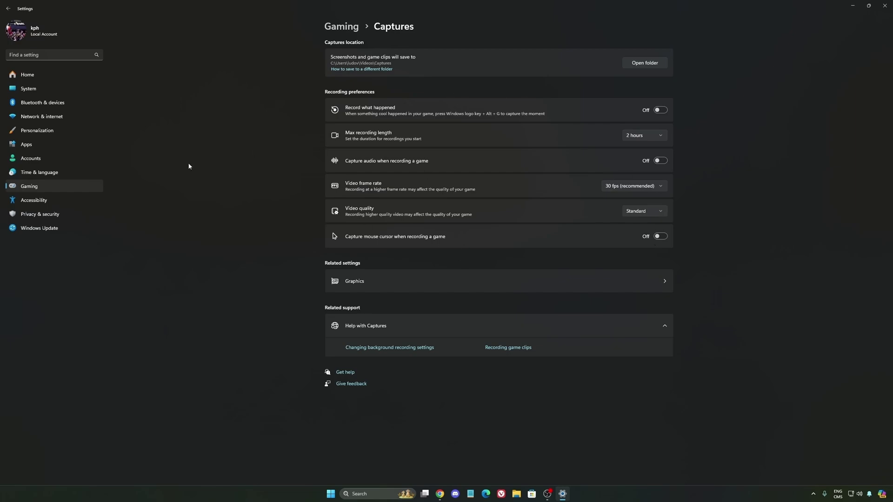
click(51, 192)
click(412, 102)
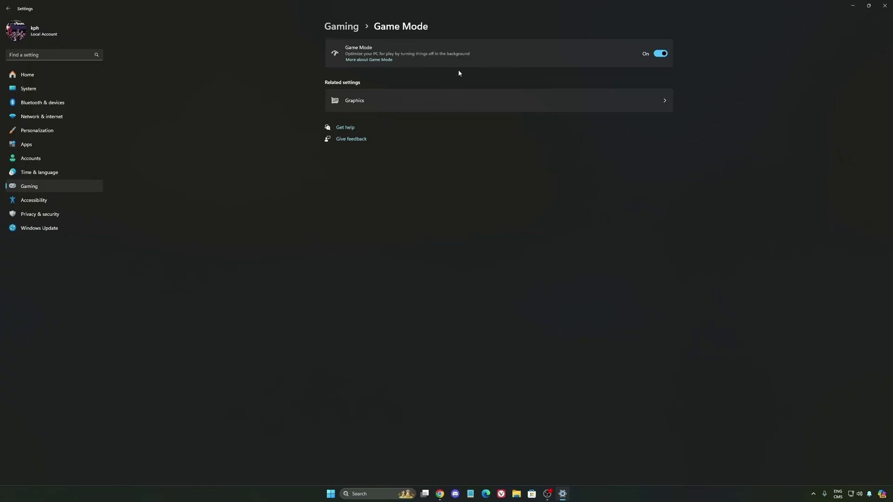
click(40, 88)
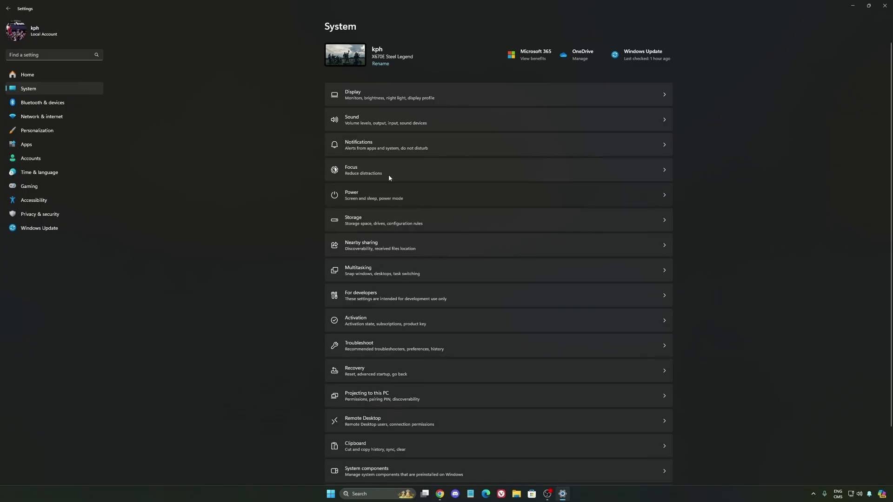
Check the Power page and leave the power mode on Balanced.
click(390, 194)
click(657, 132)
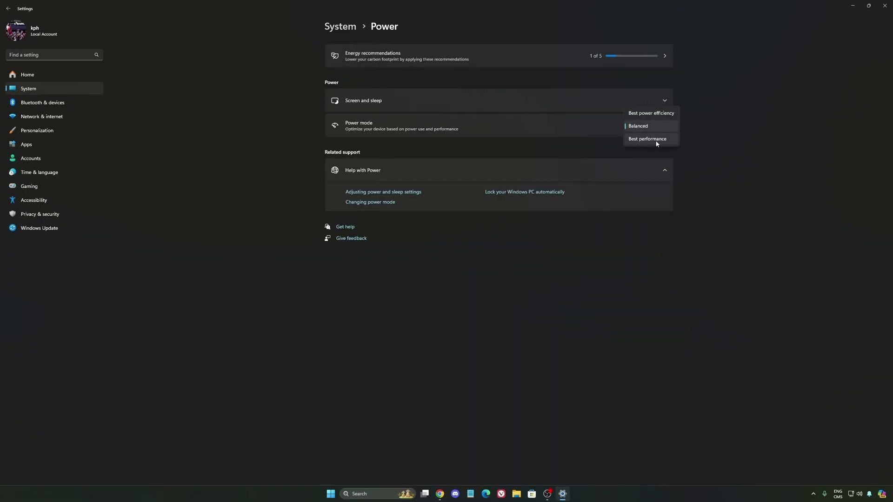
click(641, 128)
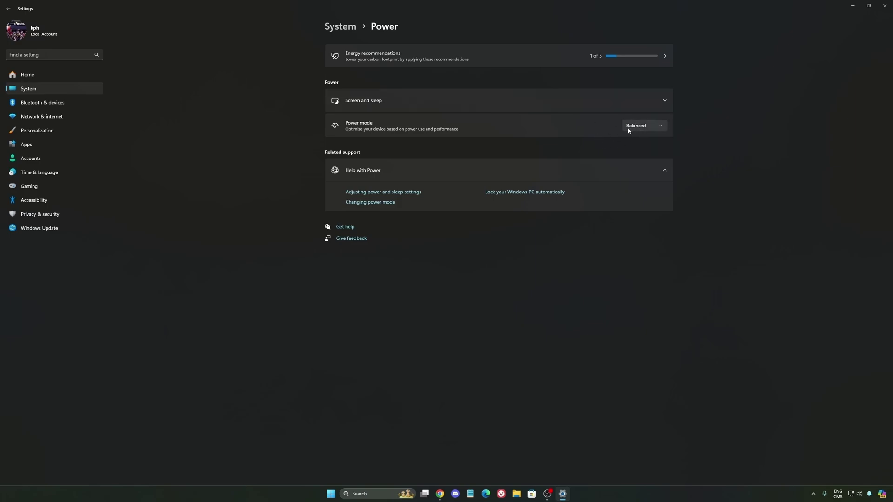
click(644, 126)
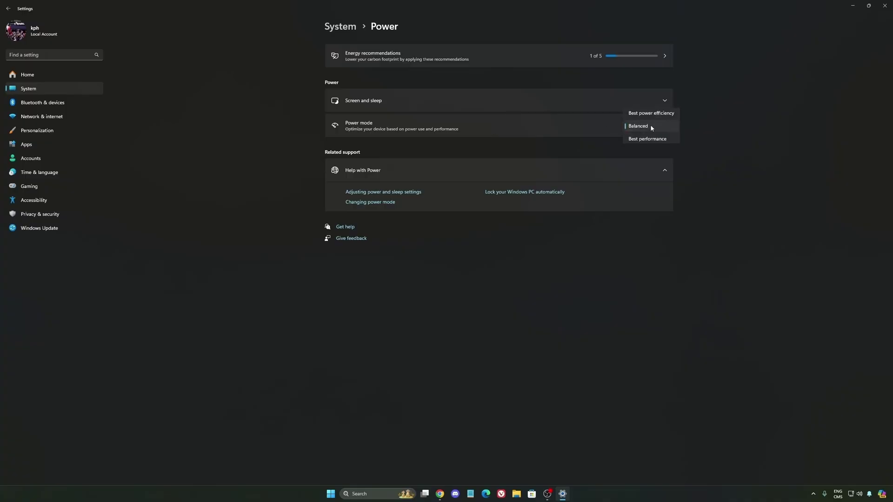
click(730, 145)
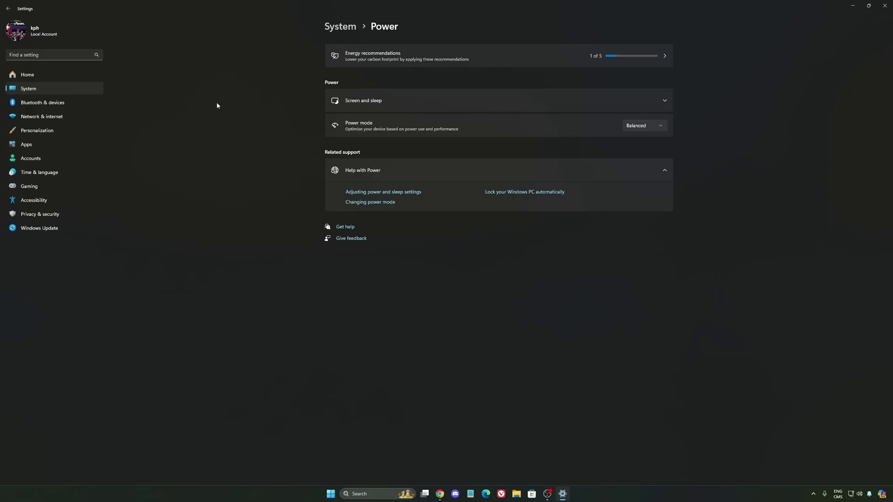
Check Windows Update from the Settings home page and confirm it is up to date.
click(49, 76)
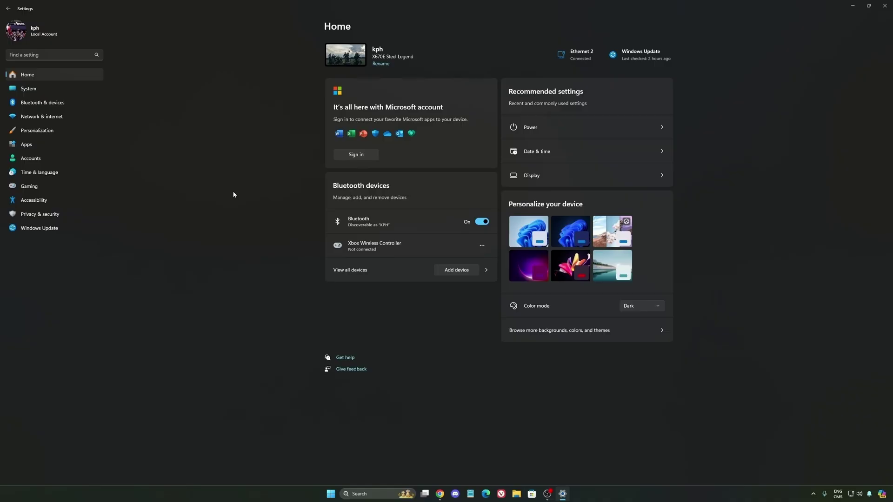
click(97, 230)
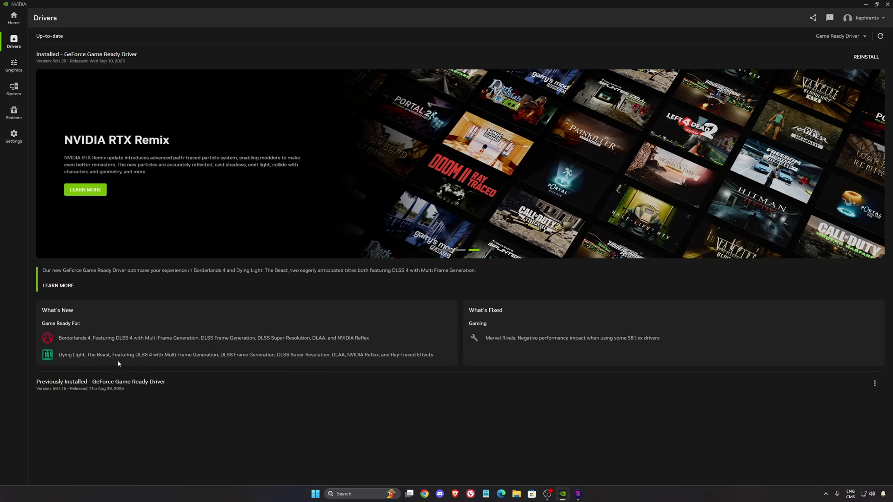
Review the per-program graphics and driver settings for Dying Light: The Beast.
click(13, 66)
click(111, 99)
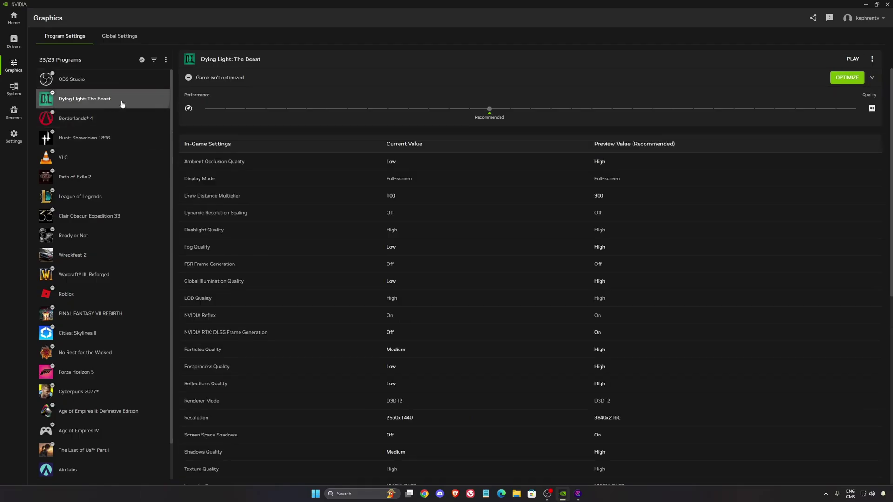
scroll(316, 206, down, 6)
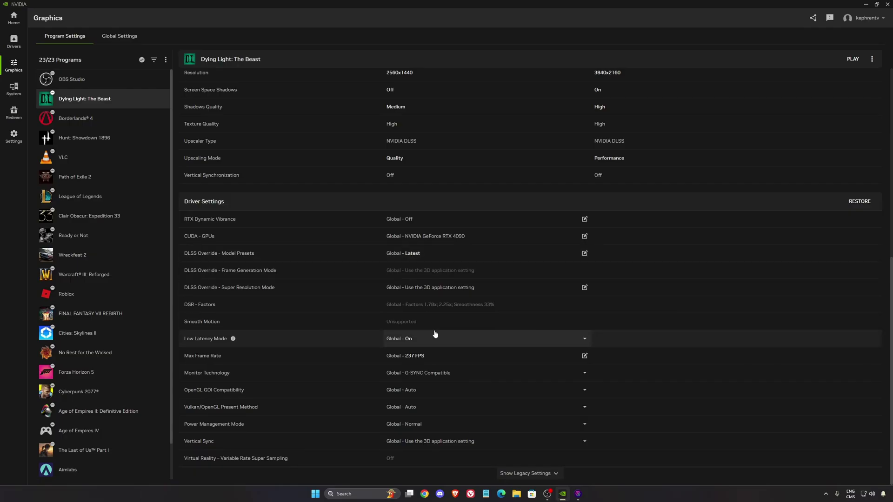
Check the NVIDIA App version and privacy info, then return to the Global Settings.
click(130, 35)
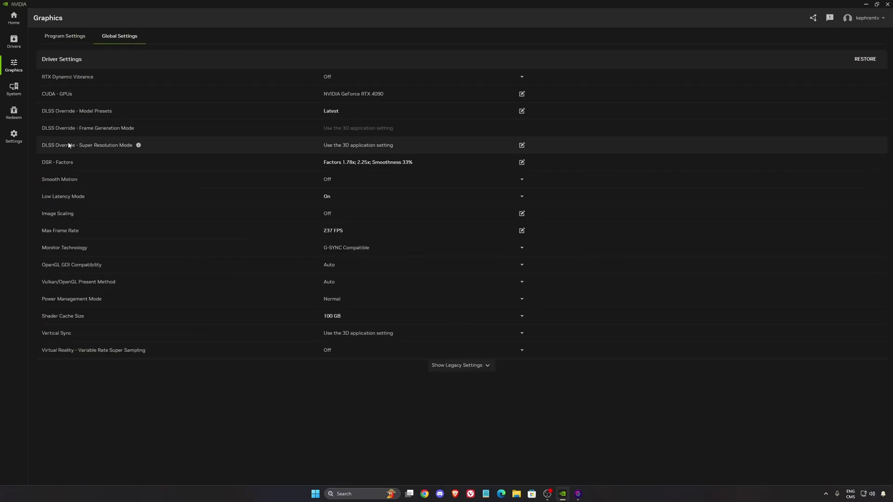
click(13, 136)
click(147, 36)
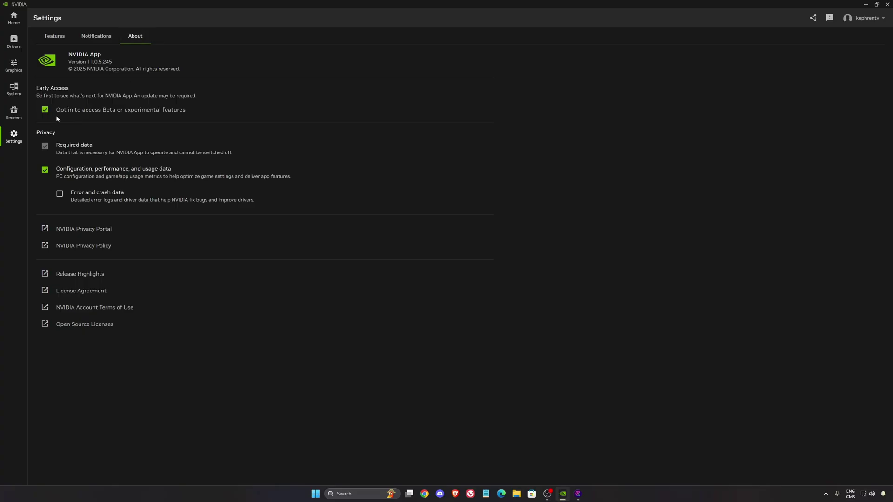
click(14, 66)
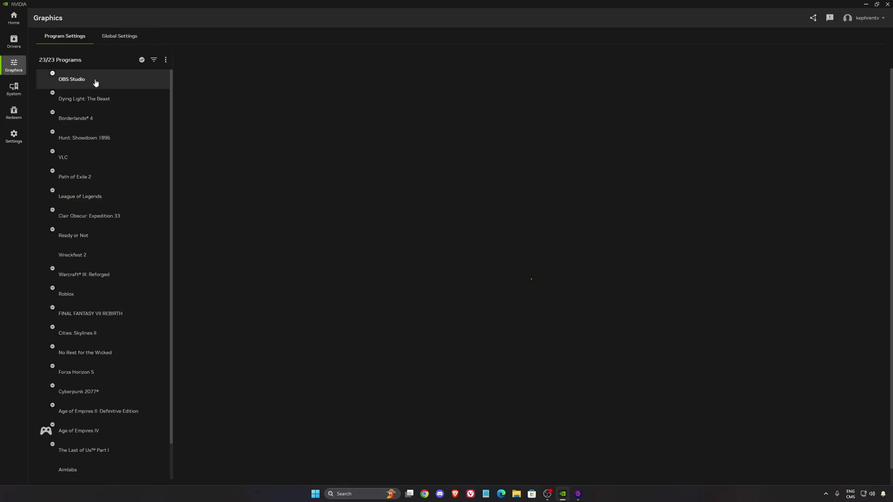
click(123, 36)
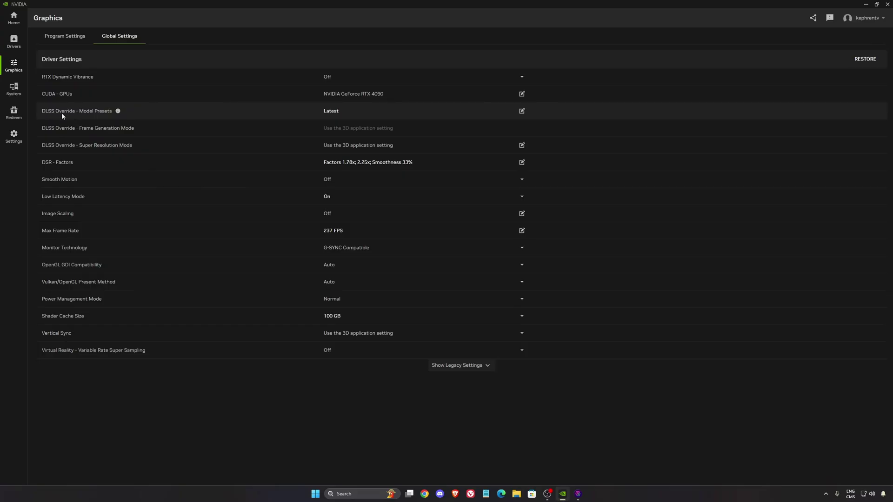
Leave DLSS model presets at Latest and keep the shader cache size at 100 GB.
click(363, 113)
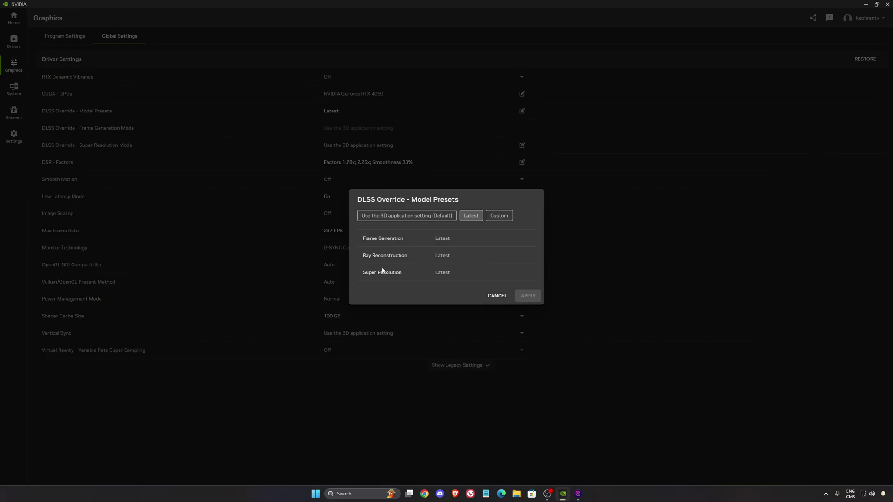
click(497, 297)
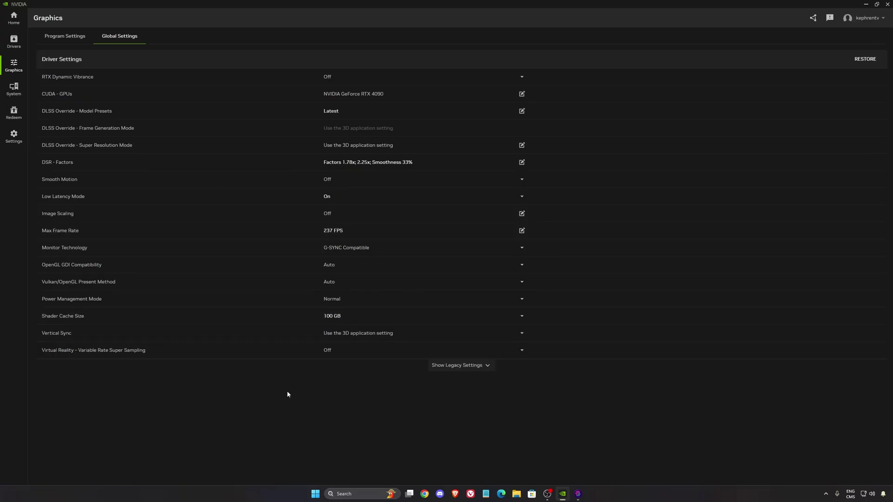
click(337, 317)
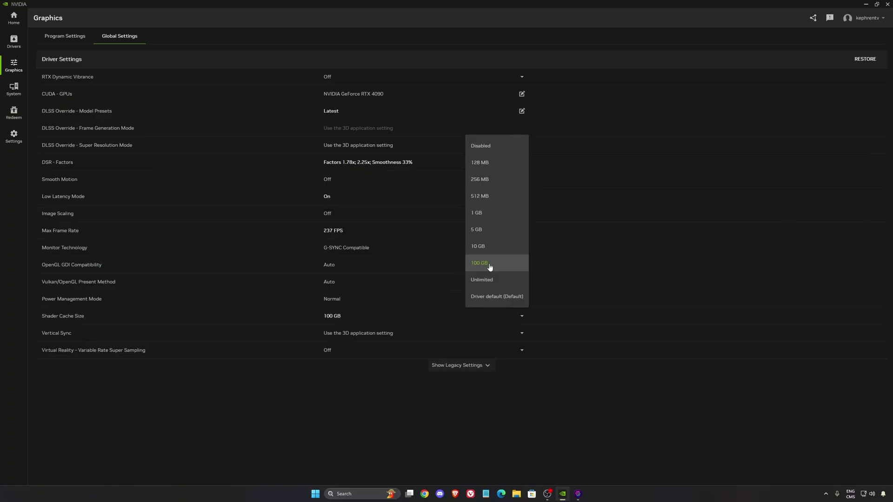
click(316, 405)
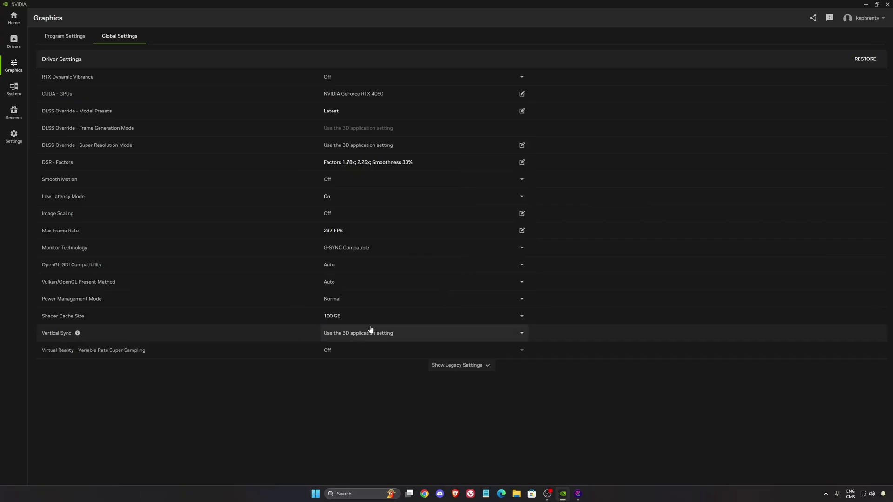
Inspect the G-SYNC settings for the displays and close them unchanged, G-SYNC on for full screen and windowed.
click(14, 88)
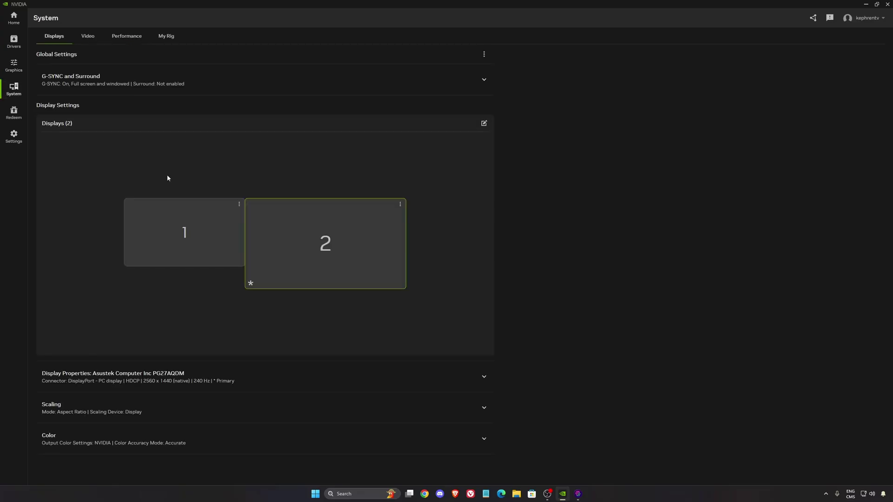
click(124, 80)
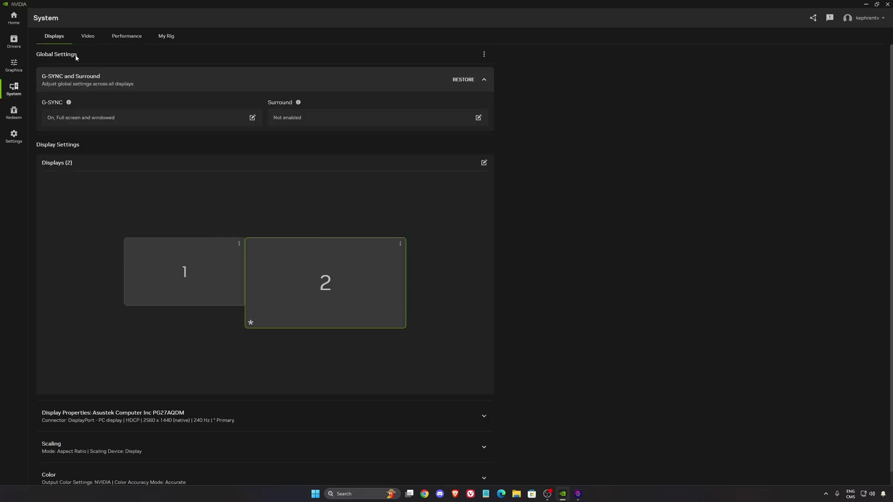
click(89, 116)
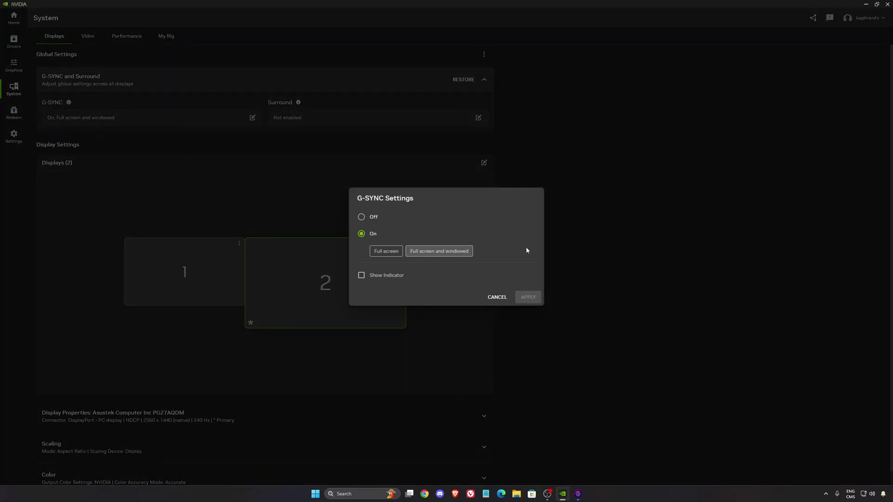
key(Escape)
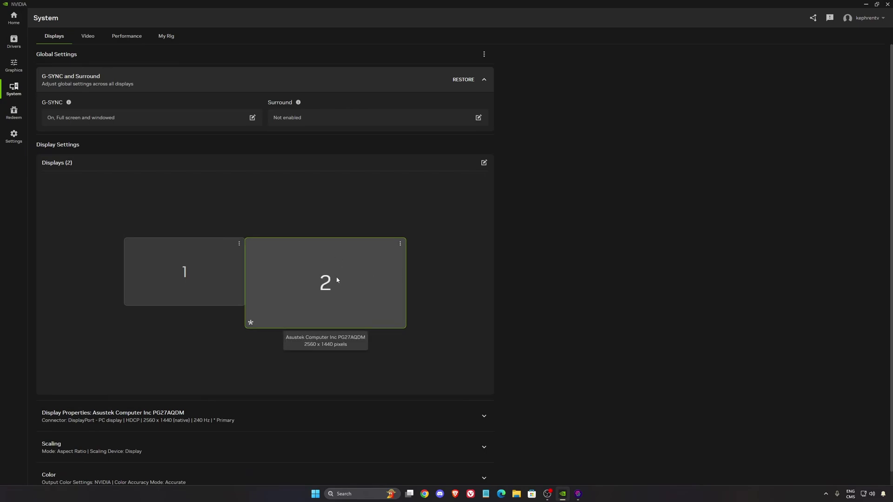
scroll(361, 351, down, 1)
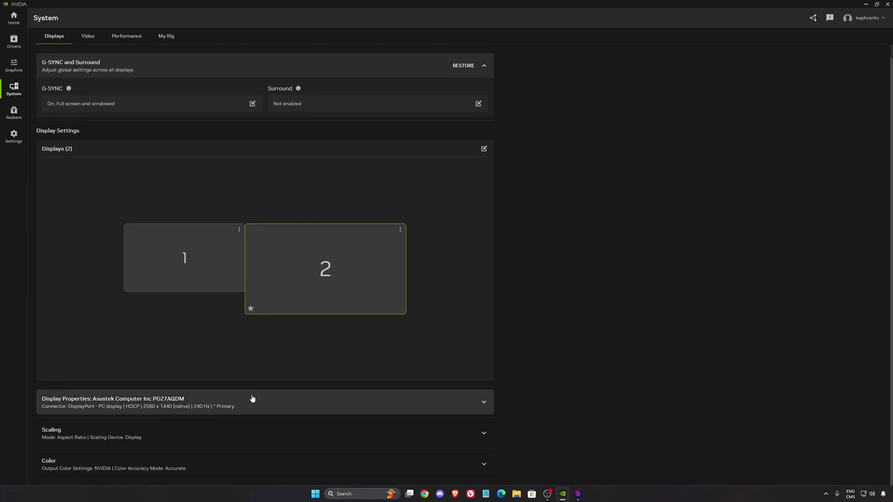
Expand the monitor's display properties and keep the refresh rate at 240 Hz.
click(253, 400)
scroll(260, 386, down, 5)
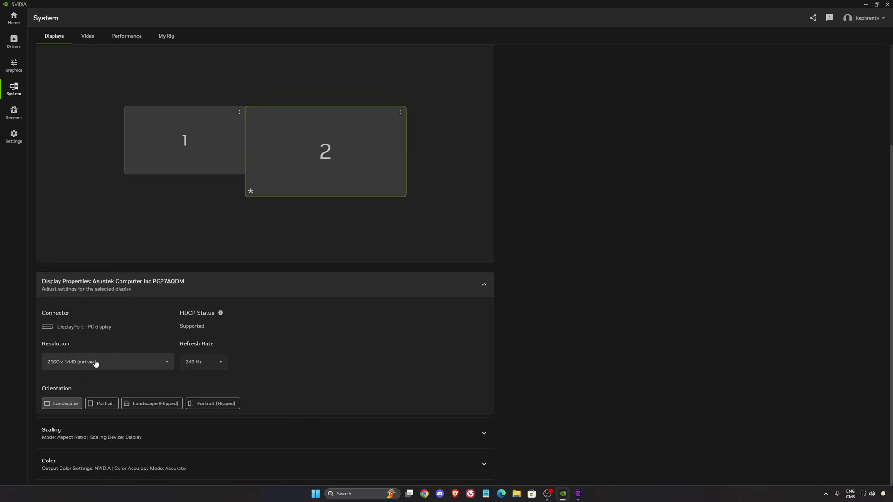
click(220, 365)
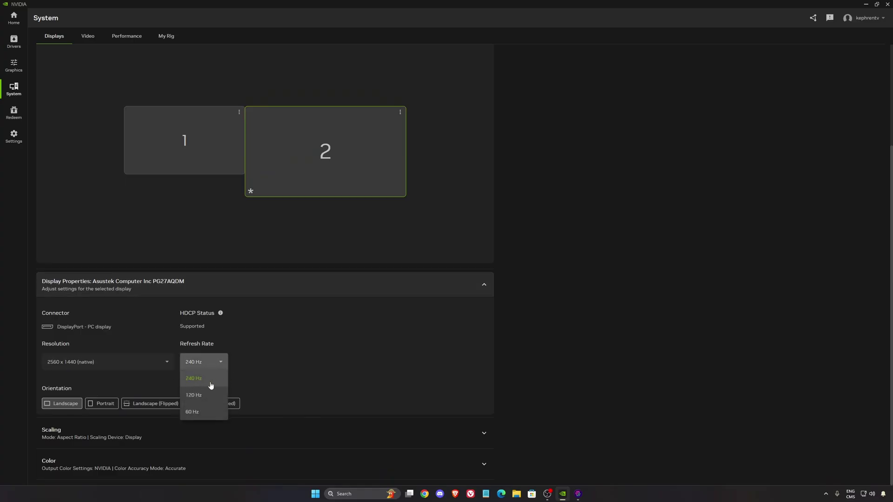
click(205, 362)
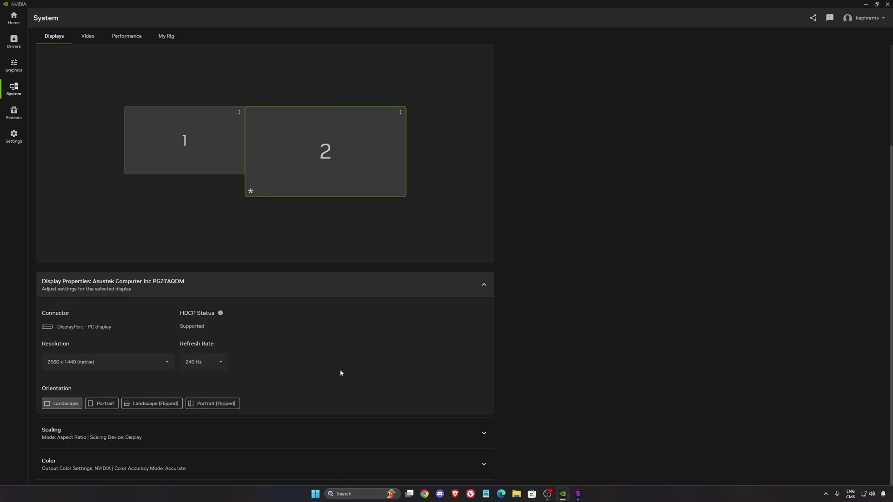
Expand the colour settings and keep output colour depth at 10 bpc.
click(183, 465)
scroll(234, 267, down, 1)
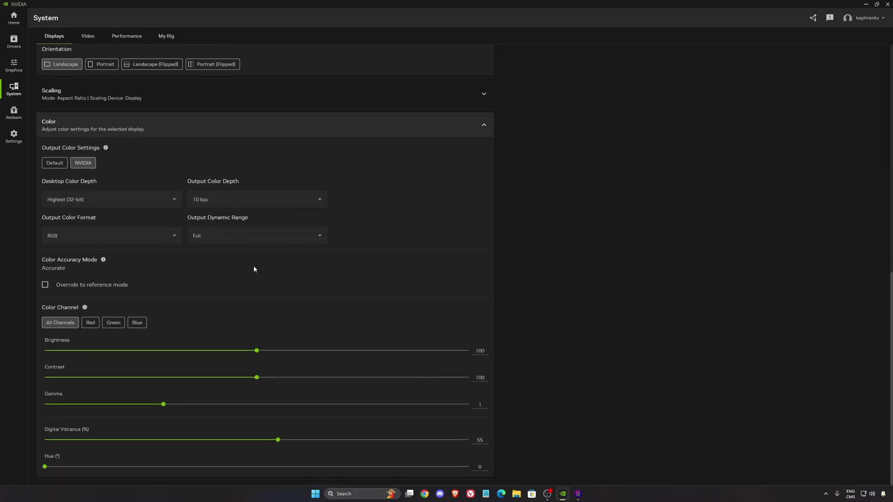
click(319, 200)
click(268, 235)
Bring up the GPU Performance page with live statistics, automatic tuning and performance limits.
click(126, 37)
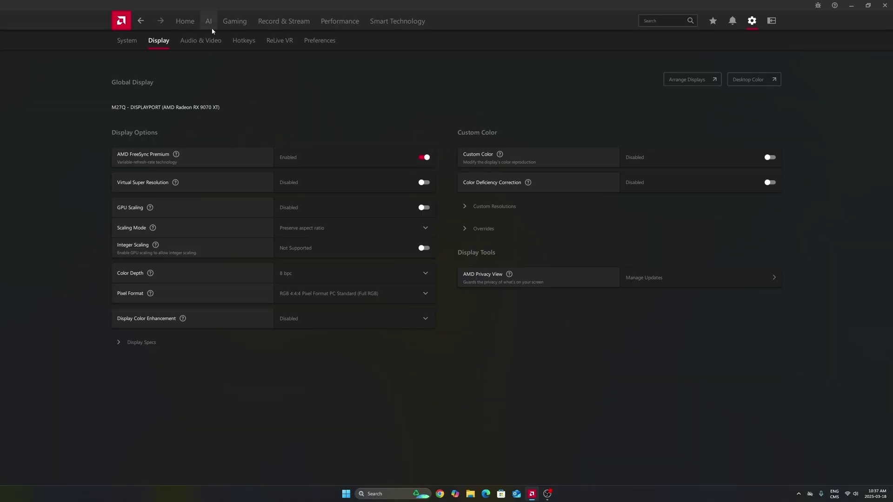
Switch AMD Software from the display settings to the Gaming section and its game library.
click(234, 21)
Compare the integrated GPU's global graphics options with the RX 9070 XT's, ending on the RX 9070 XT.
click(165, 43)
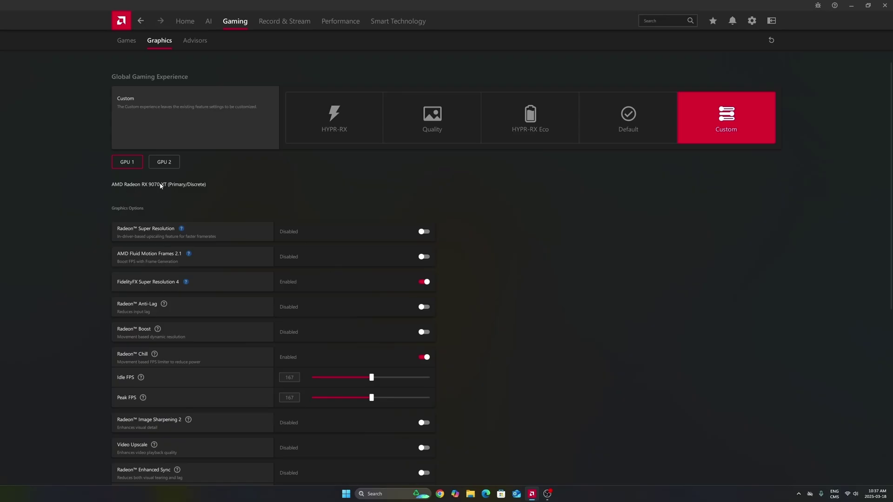
click(170, 162)
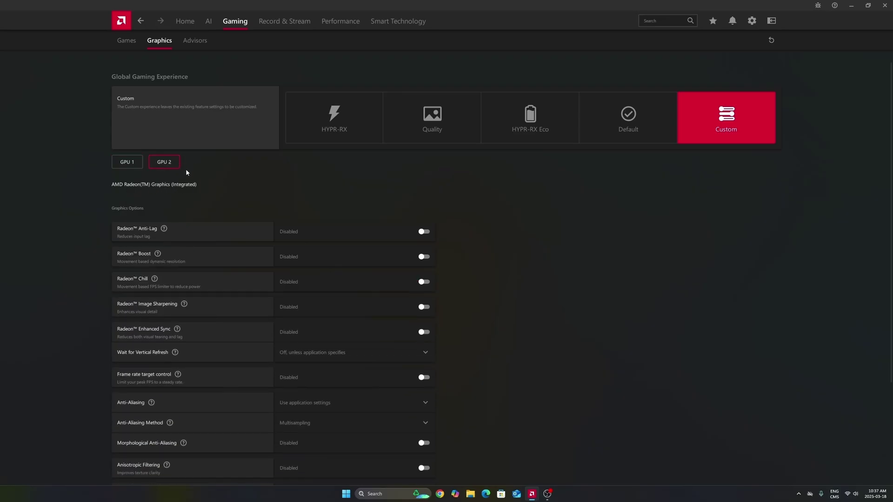
click(136, 164)
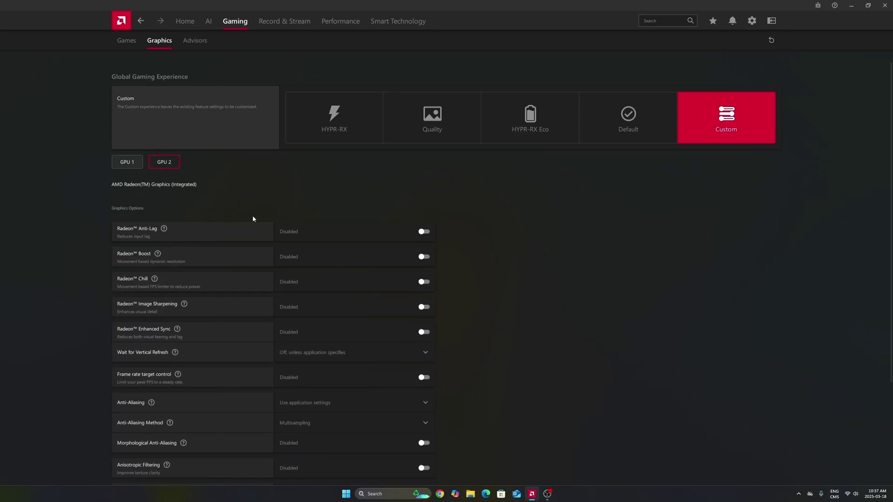
click(165, 162)
click(127, 162)
scroll(518, 235, down, 2)
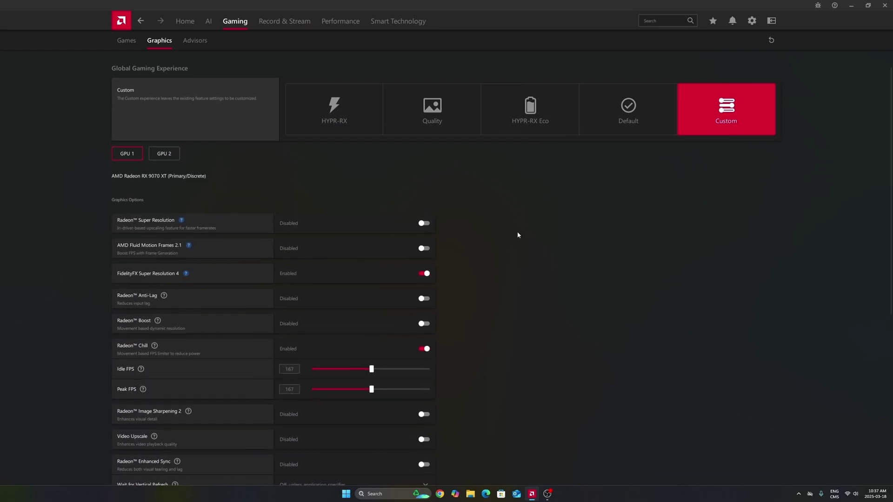
scroll(518, 232, down, 2)
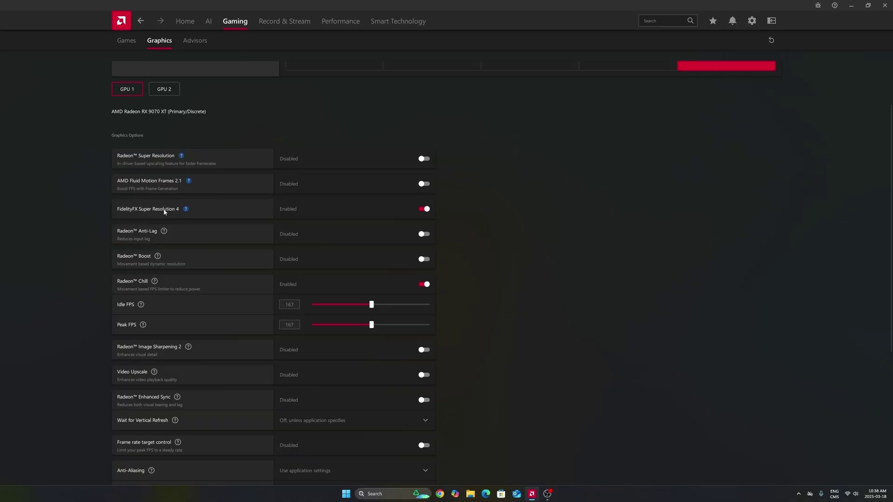
mouse_move(180, 209)
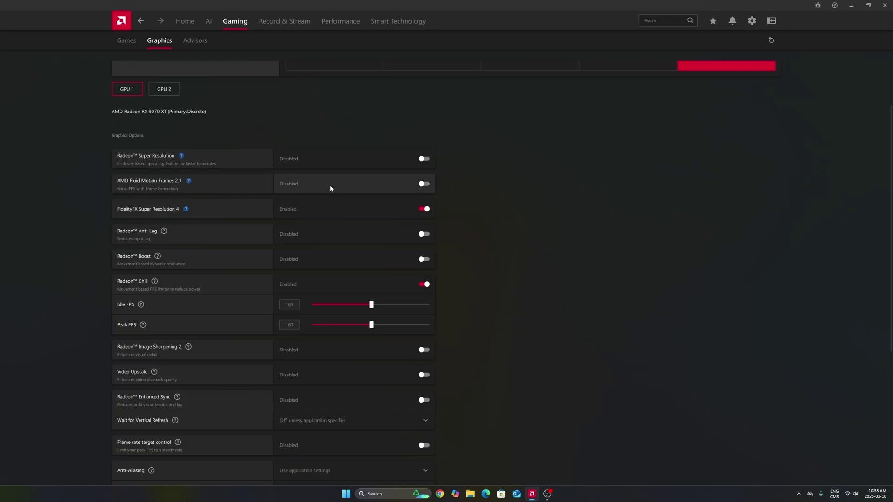
scroll(506, 206, down, 2)
scroll(505, 204, down, 4)
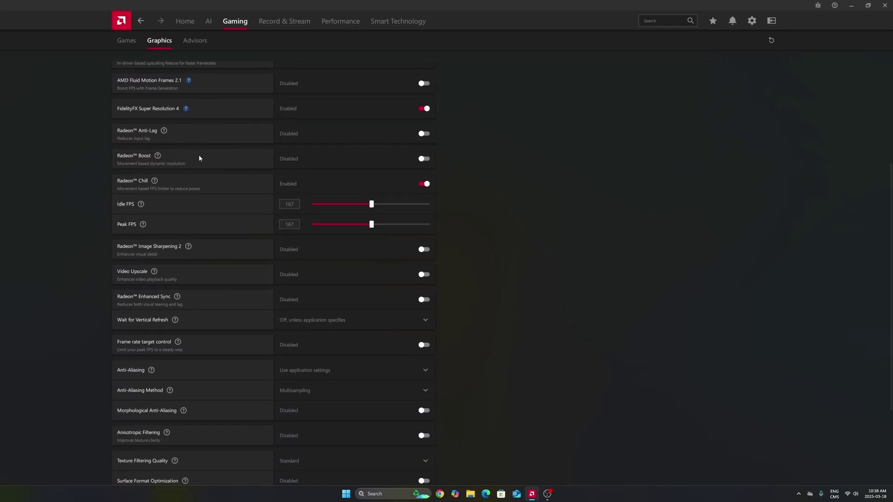
scroll(199, 159, down, 1)
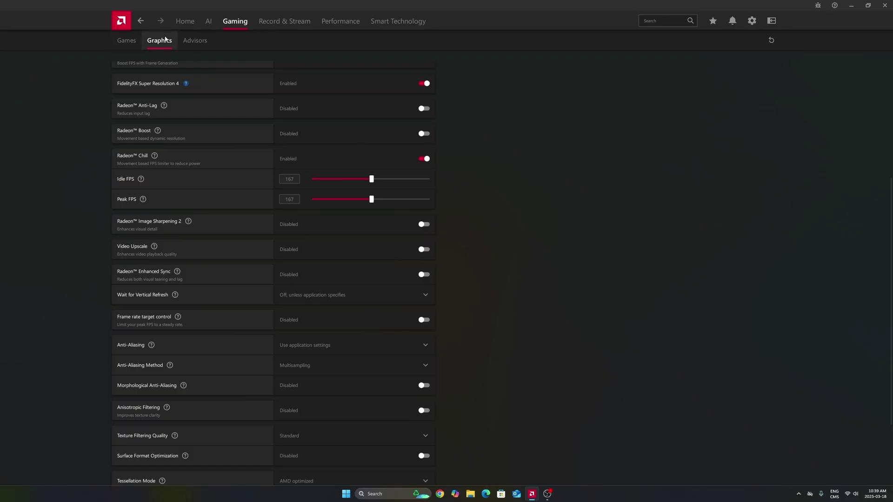
scroll(361, 118, down, 3)
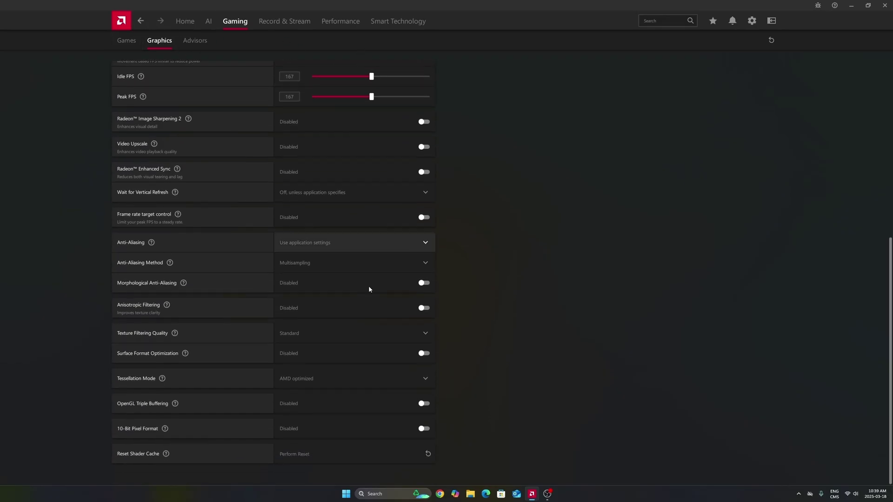
scroll(369, 290, up, 9)
scroll(373, 309, down, 8)
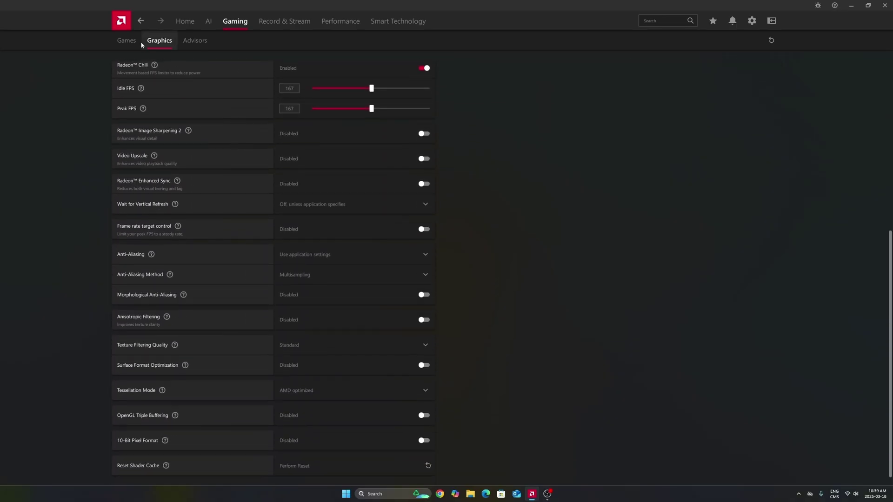
click(128, 41)
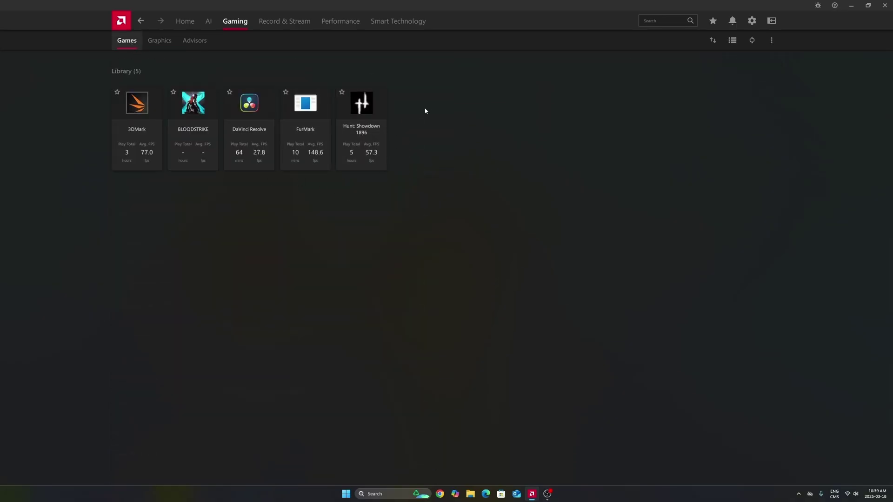
click(152, 43)
scroll(465, 251, down, 6)
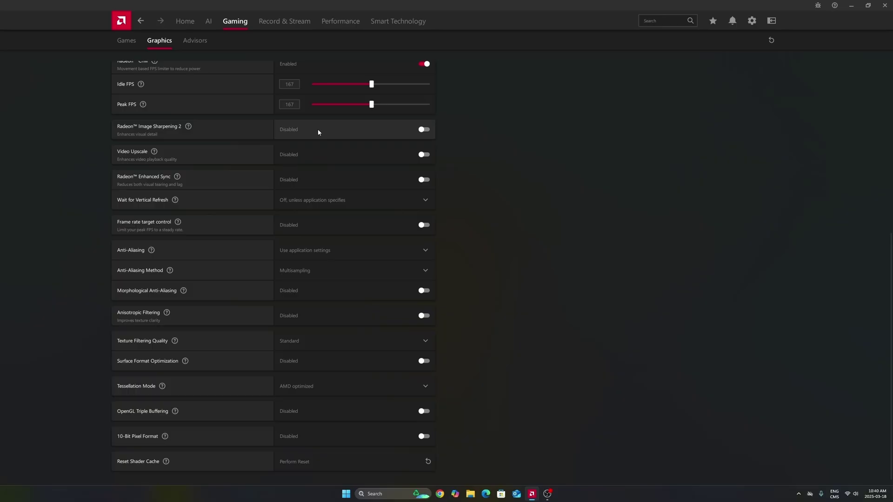
click(424, 130)
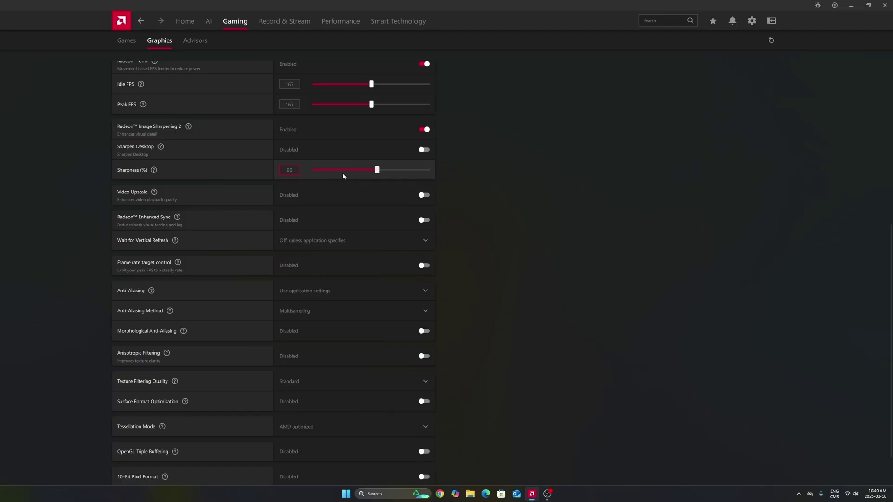
click(426, 131)
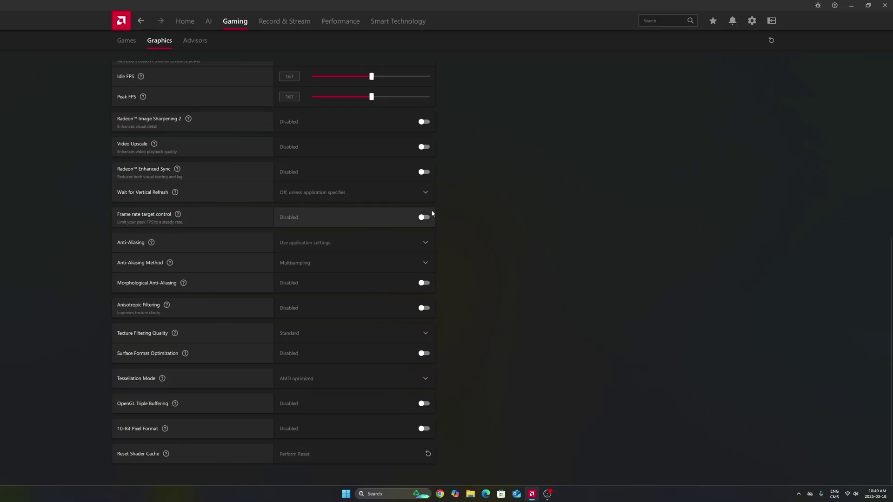
Scroll the AMD Graphics page back to the top, leaving driver settings unchanged.
scroll(438, 211, up, 8)
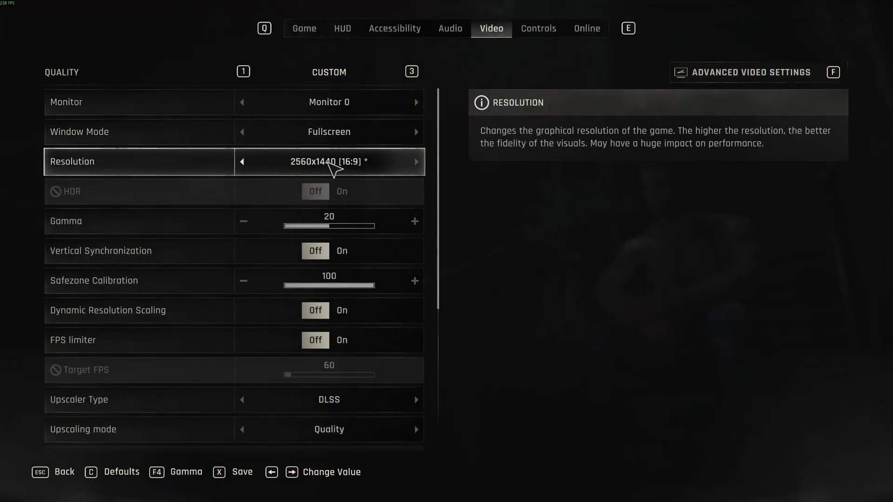
Scroll to the upscaling options and try the Native, Quality and Balanced upscaling modes.
scroll(340, 174, down, 2)
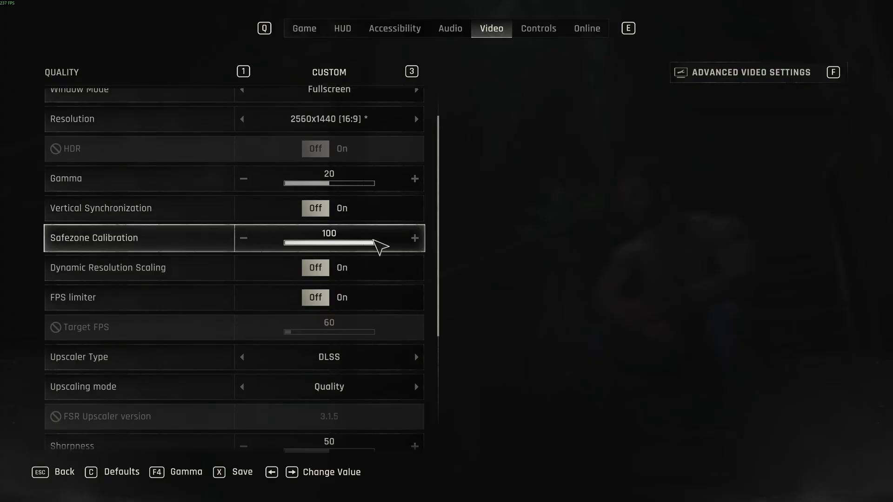
scroll(326, 279, down, 1)
scroll(310, 309, down, 2)
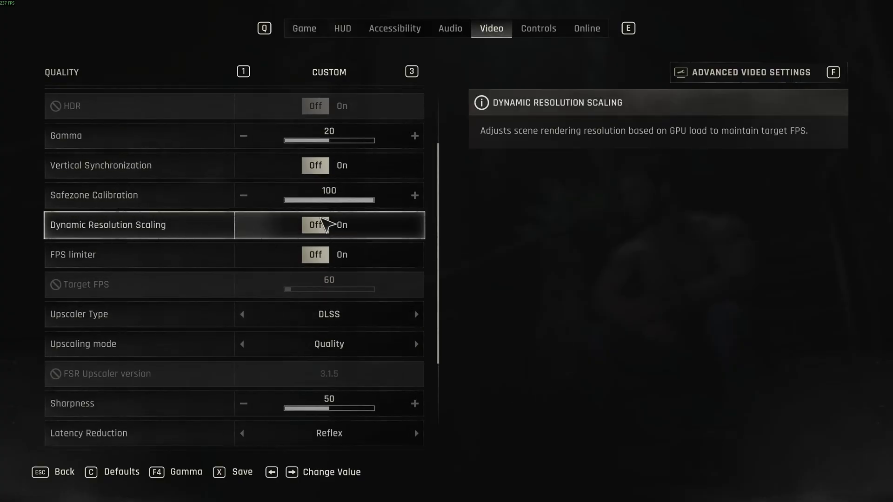
scroll(209, 246, down, 2)
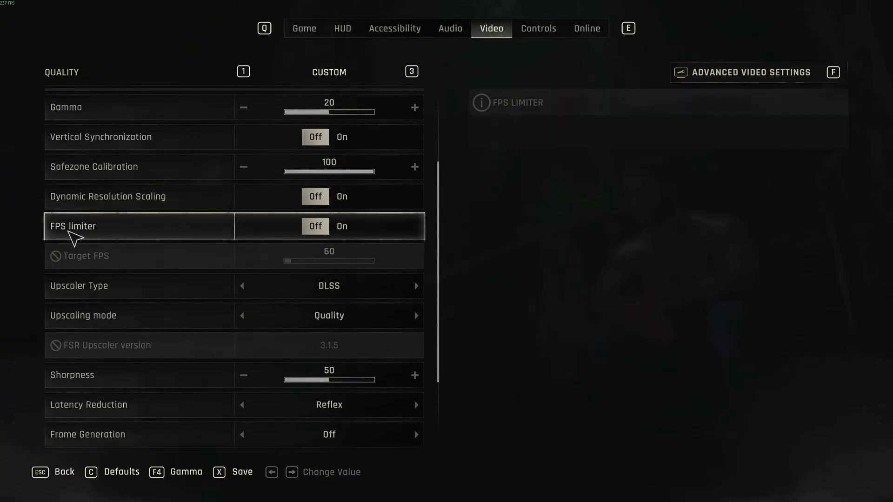
scroll(389, 231, down, 2)
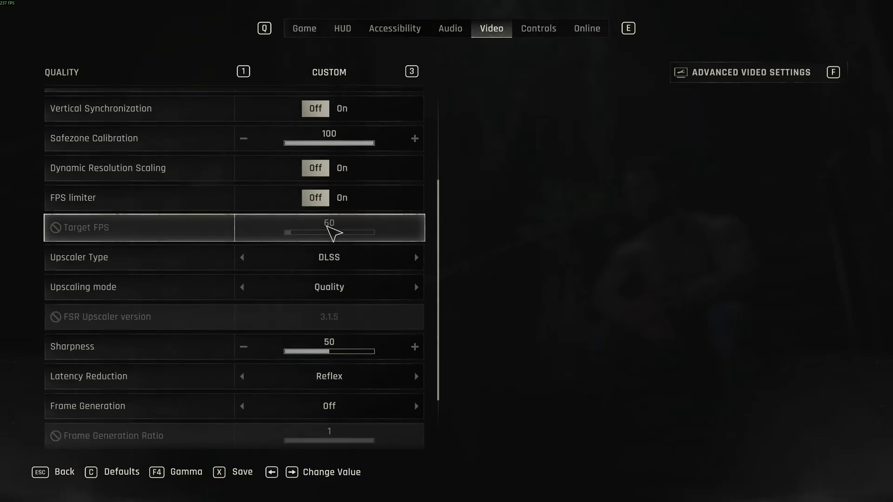
scroll(319, 209, down, 1)
scroll(279, 210, down, 1)
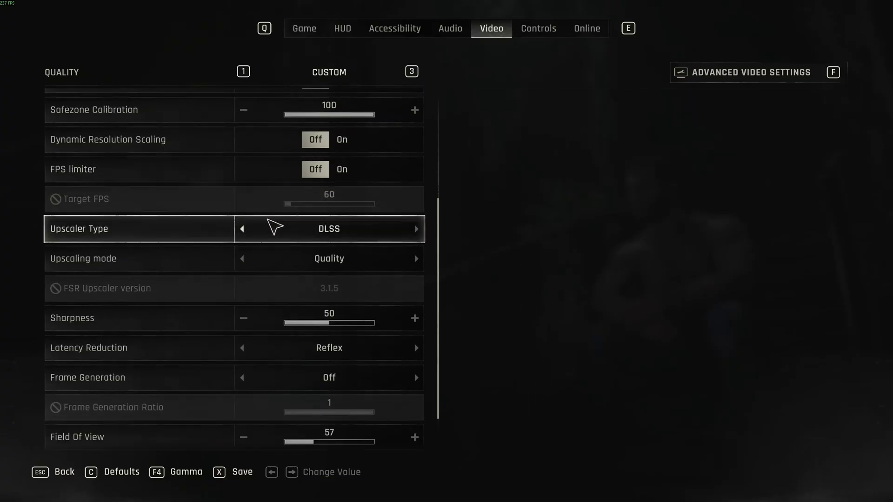
scroll(70, 236, down, 1)
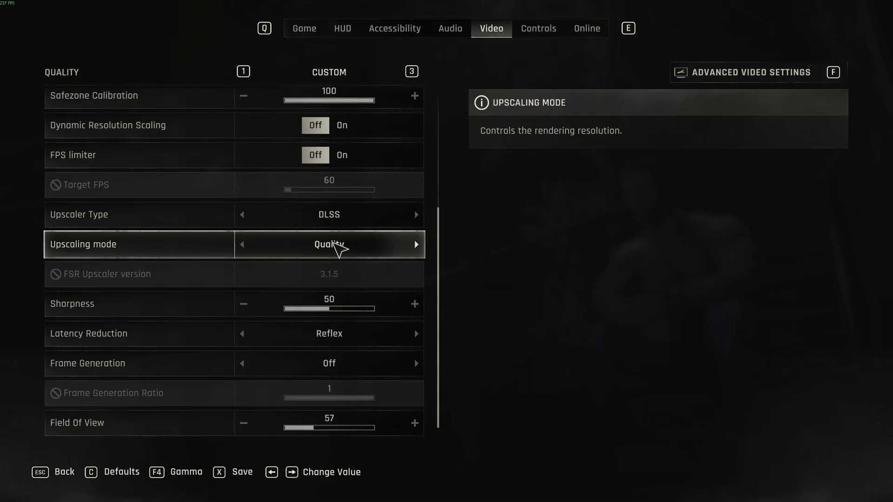
click(418, 244)
click(243, 244)
click(242, 245)
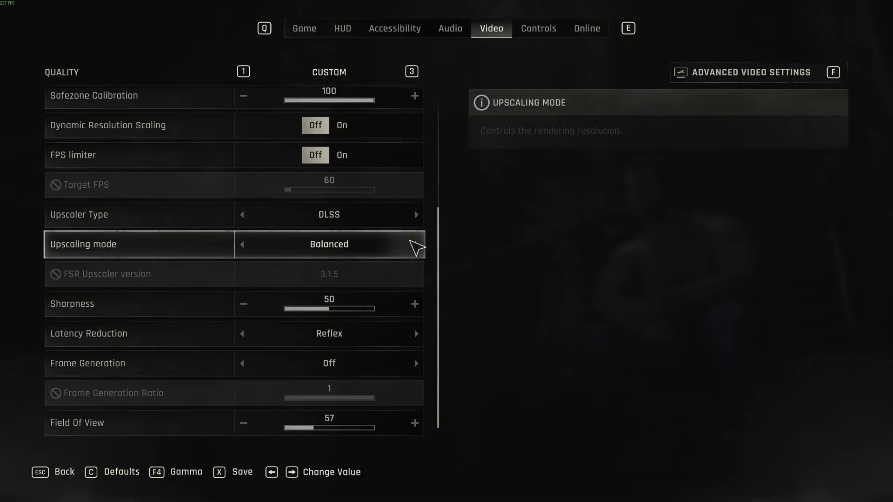
Try Performance, settle back on Quality mode, and switch the upscaler type to FSR.
click(242, 245)
click(417, 244)
click(416, 245)
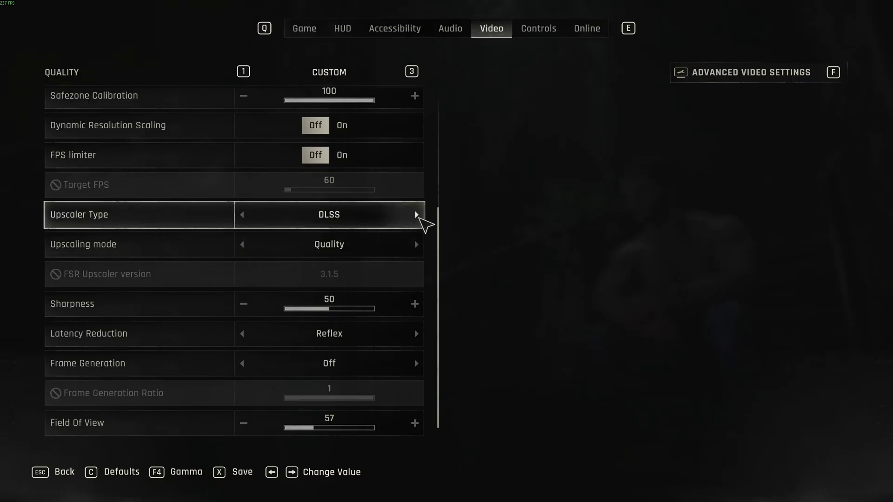
click(416, 215)
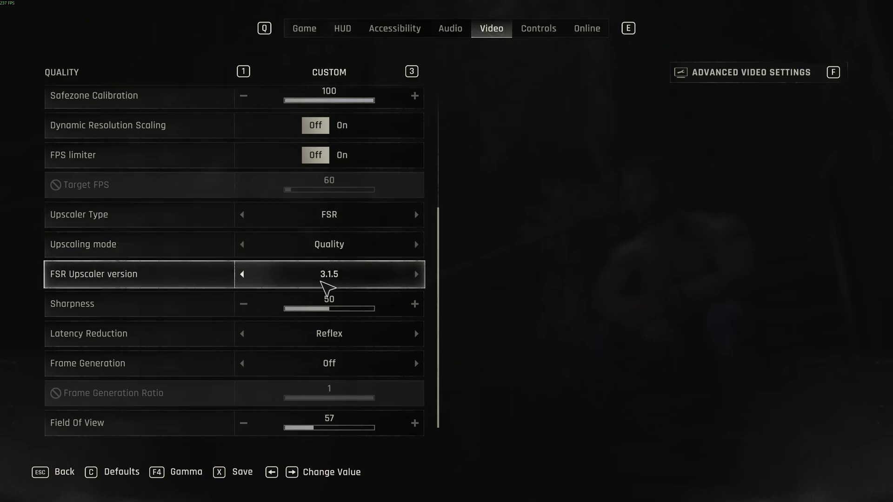
Cycle the upscaler type through XeSS and TAAU back to DLSS, then review Field of View 57.
click(417, 216)
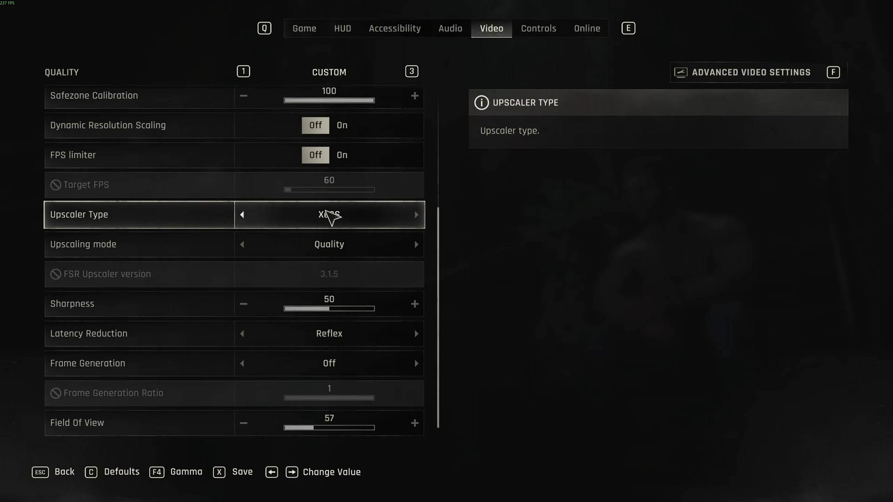
click(417, 215)
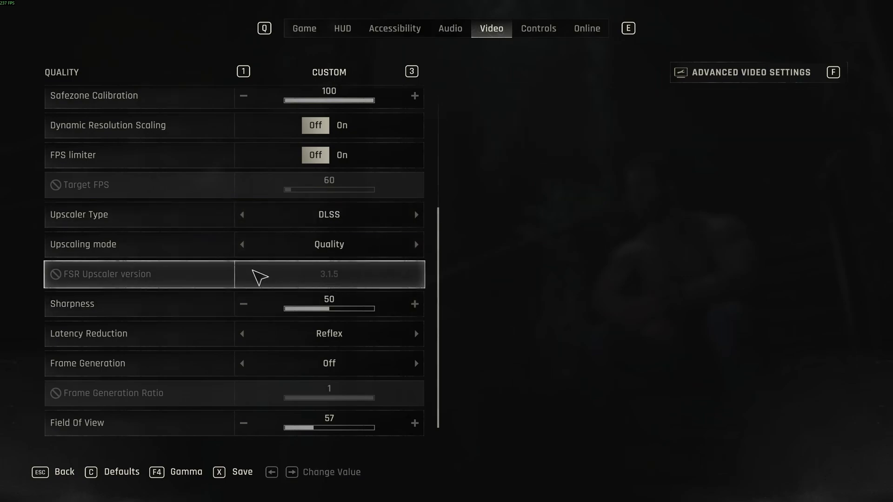
scroll(375, 239, down, 1)
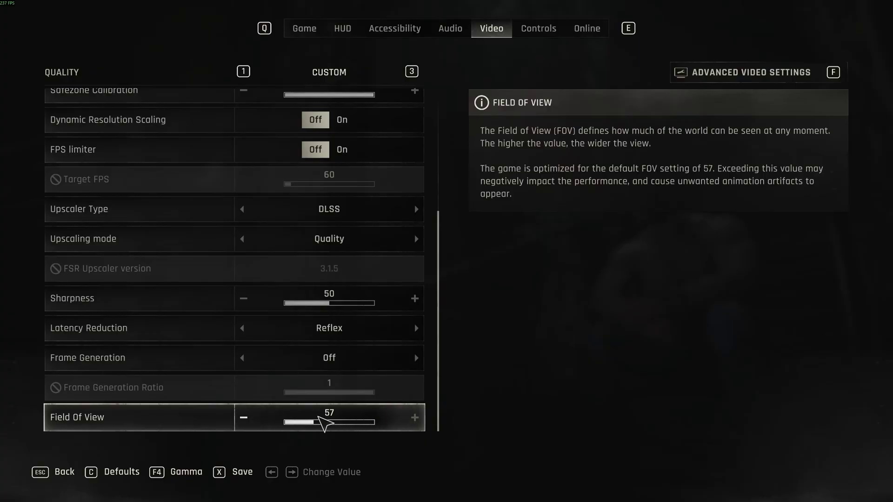
Open Advanced Video Settings with F, try D3D11, and keep Renderer Mode on D3D12 with Asynchronous Compute on.
key(f)
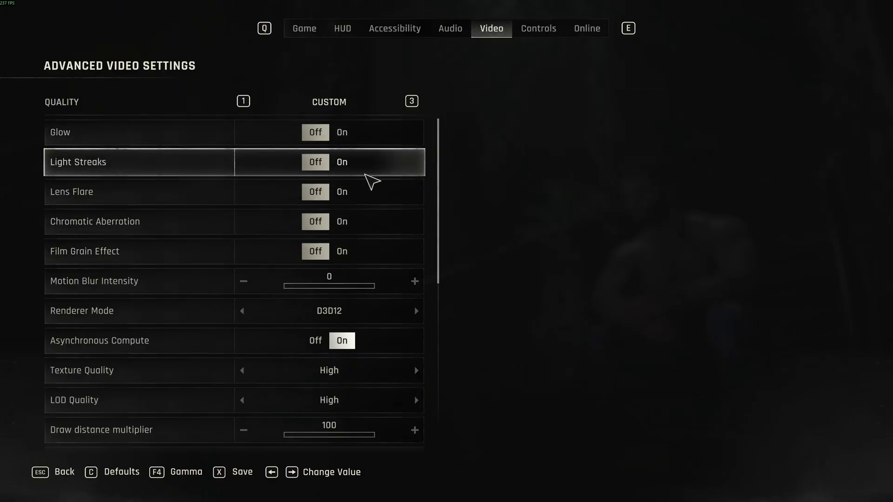
scroll(365, 186, down, 1)
scroll(355, 189, up, 1)
scroll(351, 171, down, 2)
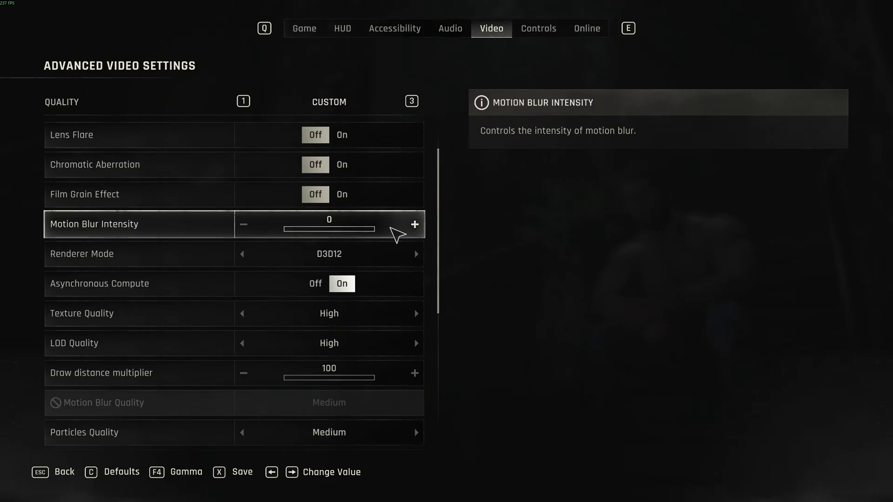
scroll(261, 237, down, 1)
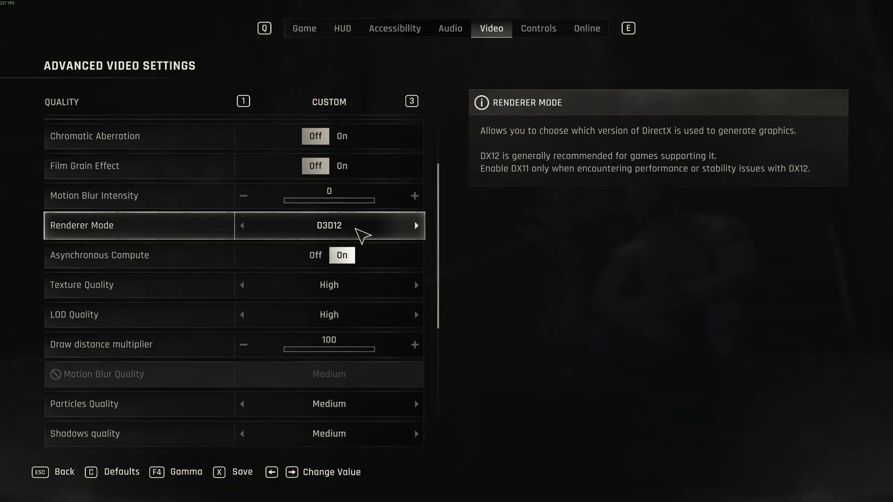
click(242, 226)
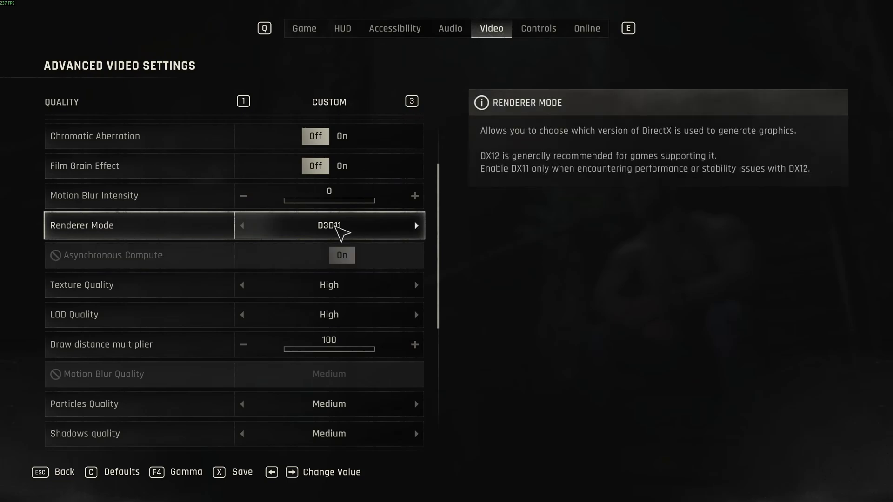
click(416, 226)
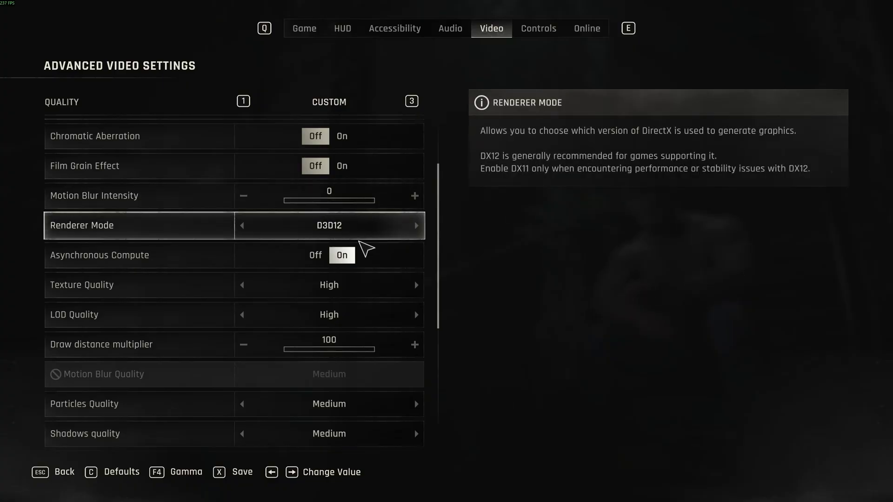
scroll(344, 251, down, 1)
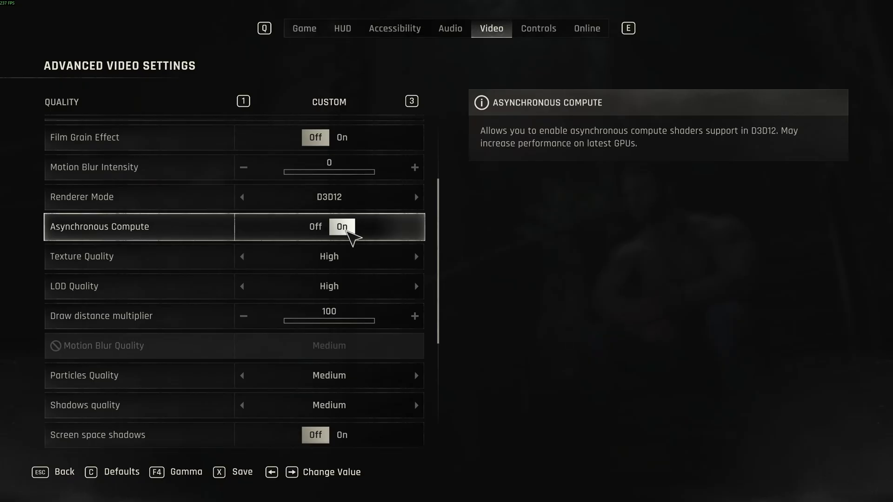
scroll(326, 242, down, 1)
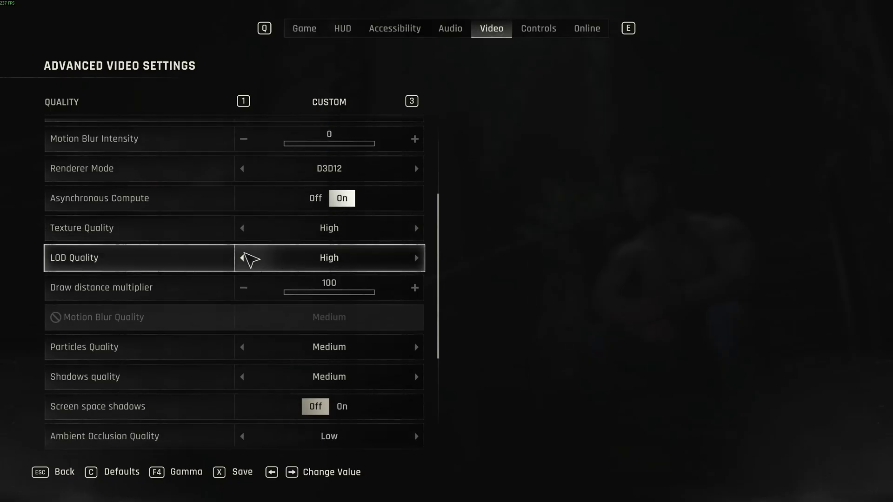
click(244, 229)
click(417, 229)
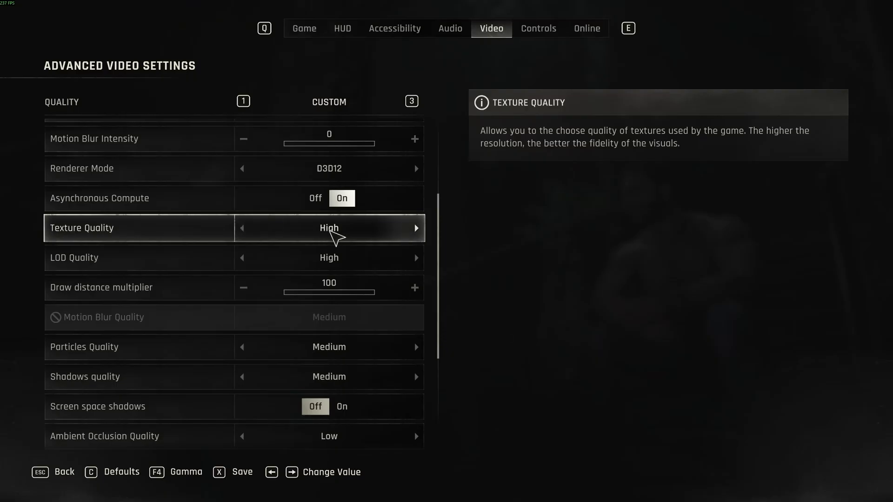
click(246, 230)
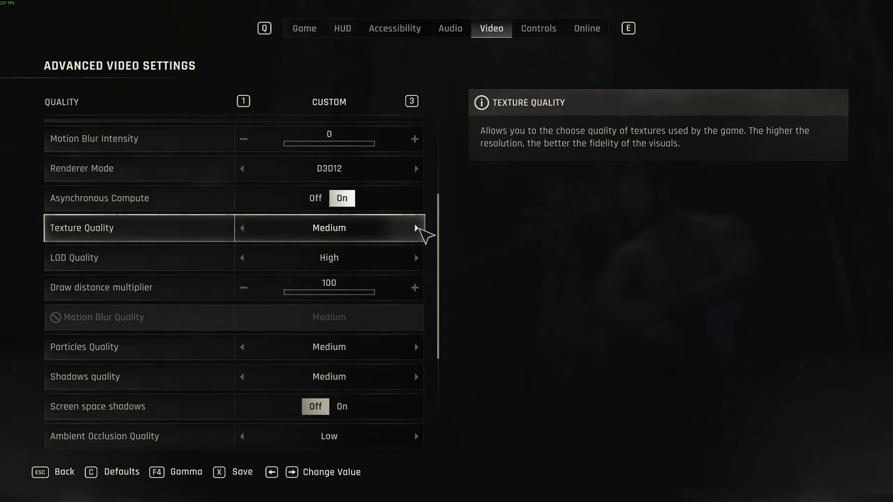
click(417, 227)
scroll(369, 237, down, 1)
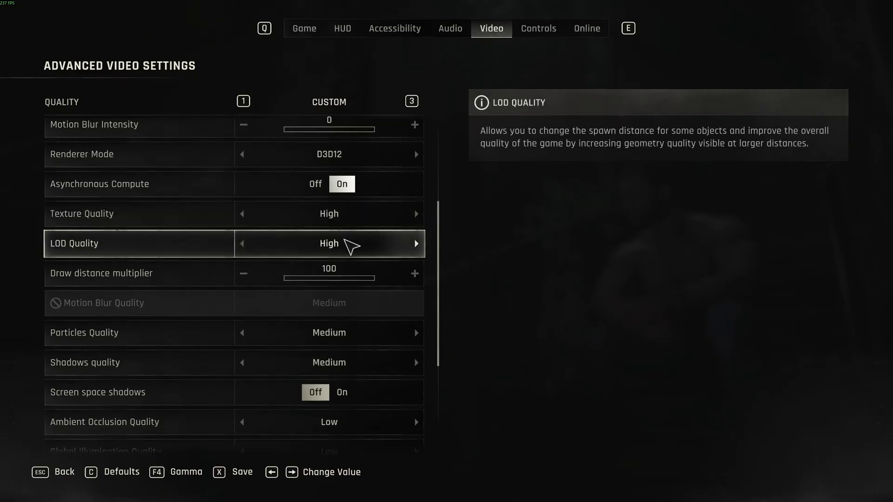
click(415, 244)
click(242, 244)
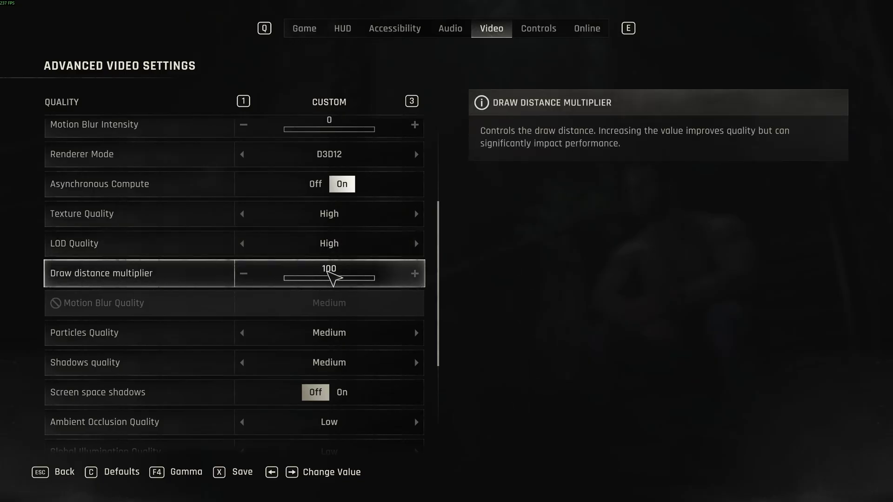
scroll(333, 278, down, 1)
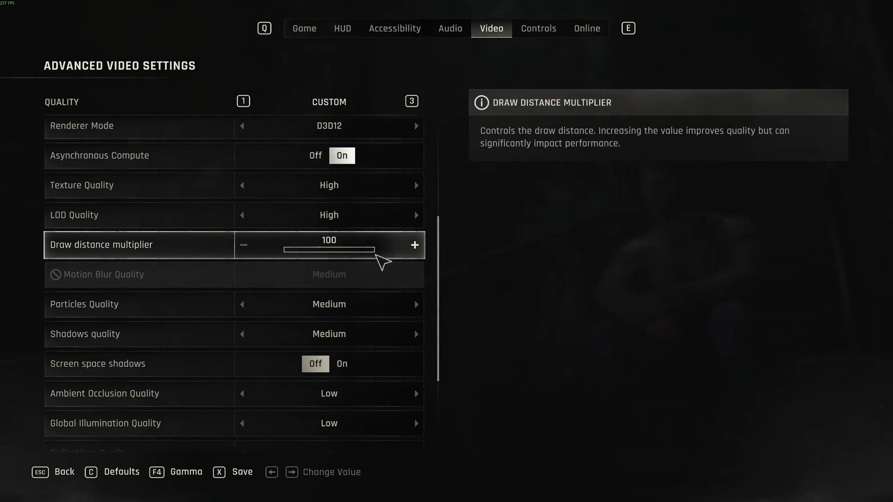
scroll(358, 287, down, 2)
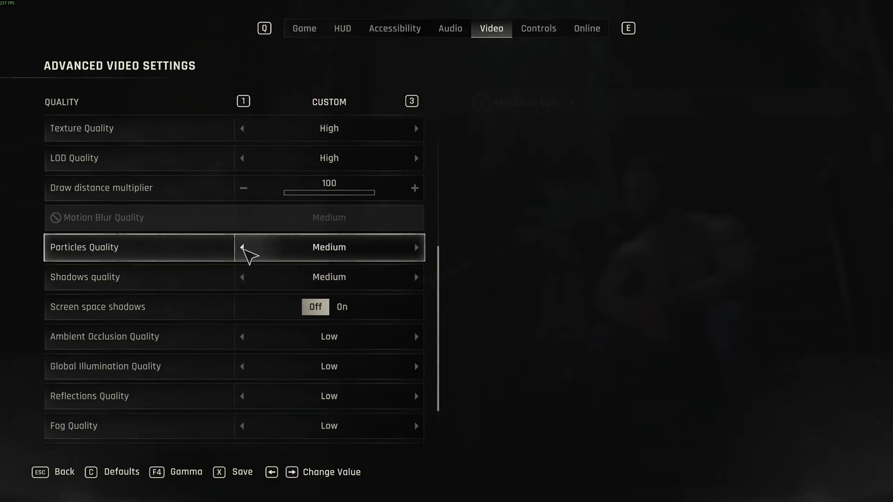
click(242, 248)
right_click(288, 251)
scroll(344, 279, down, 1)
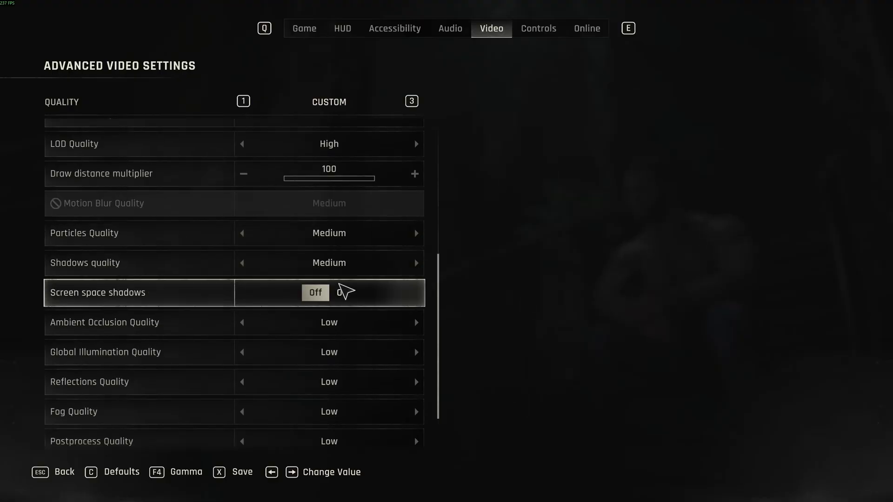
scroll(344, 246, down, 1)
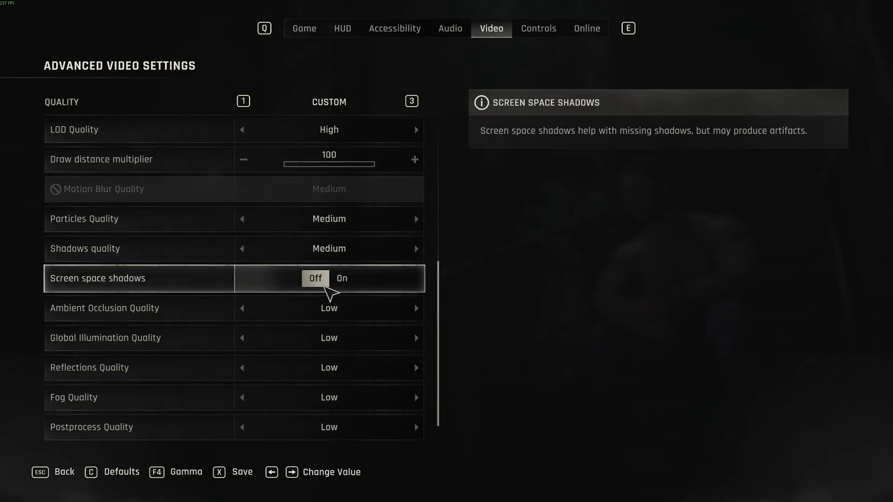
scroll(325, 286, down, 1)
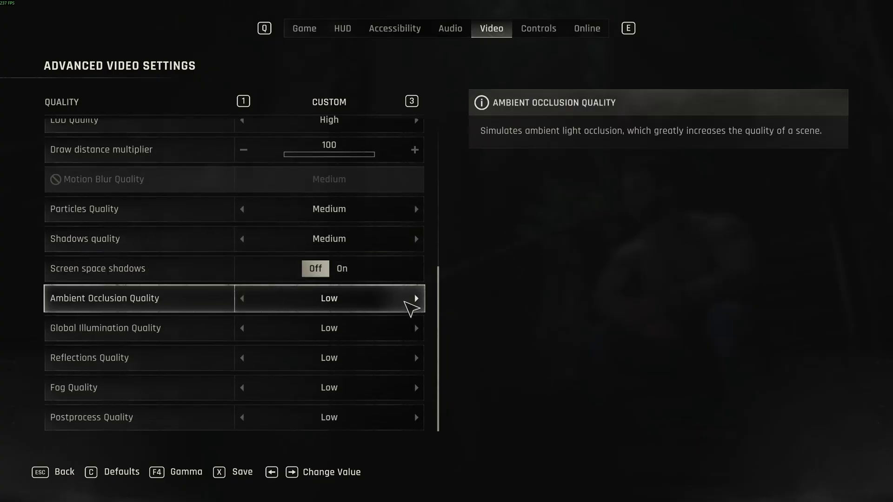
click(417, 301)
click(417, 300)
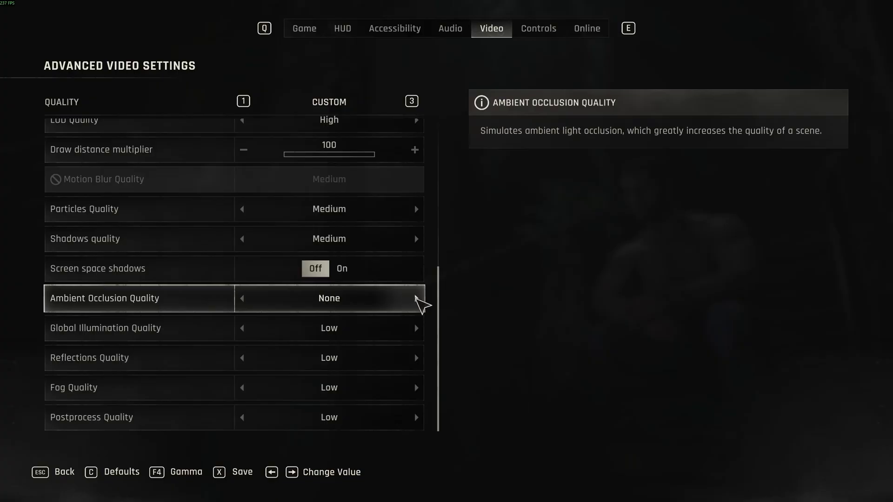
click(243, 299)
click(242, 298)
click(247, 302)
click(418, 300)
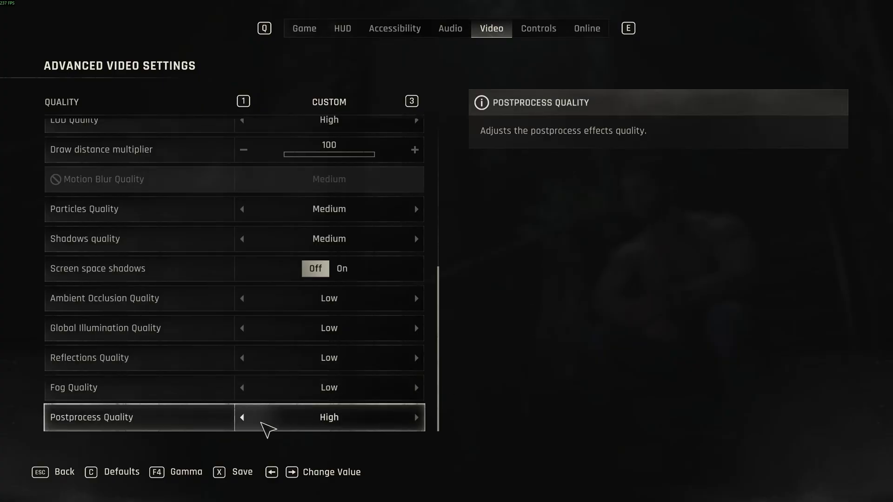
click(243, 419)
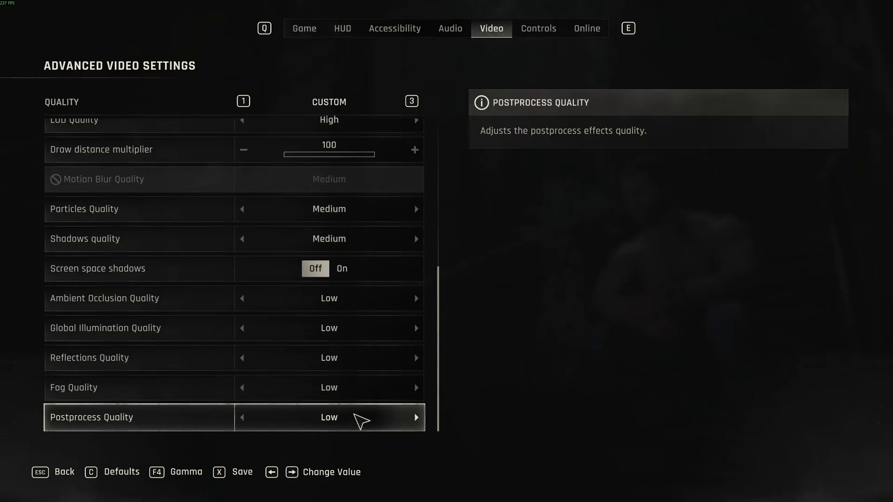